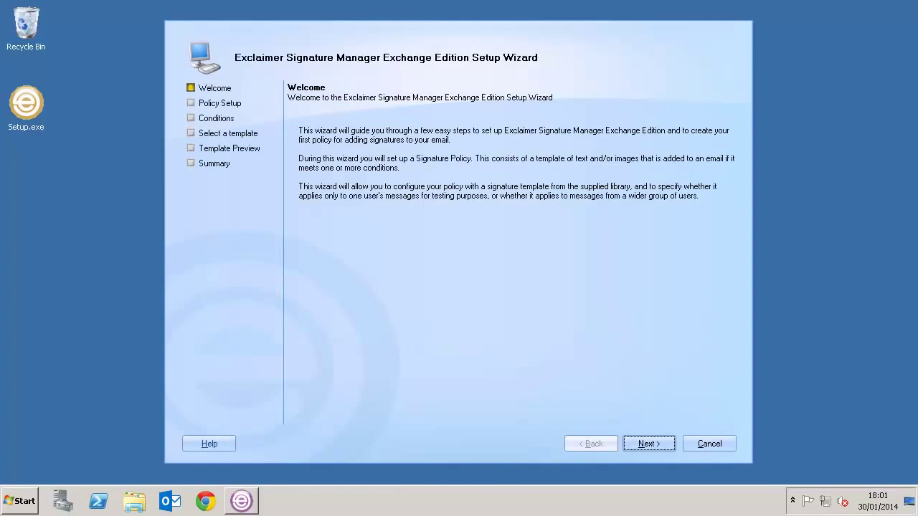
- Advance the setup wizard past the Welcome and Policy Setup pages toward Conditions
click(648, 443)
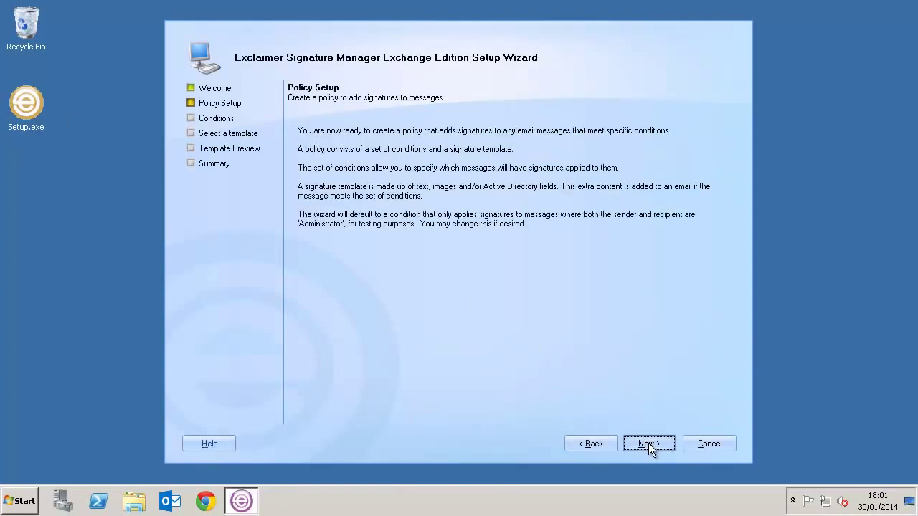
click(648, 443)
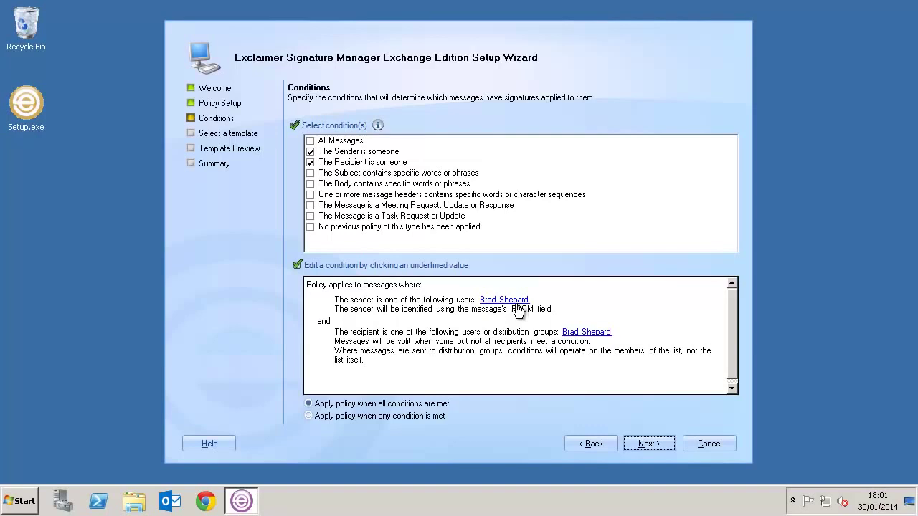
- Preview several templates, choose DataPlus Signature, Marketing, and finish the wizard
click(649, 444)
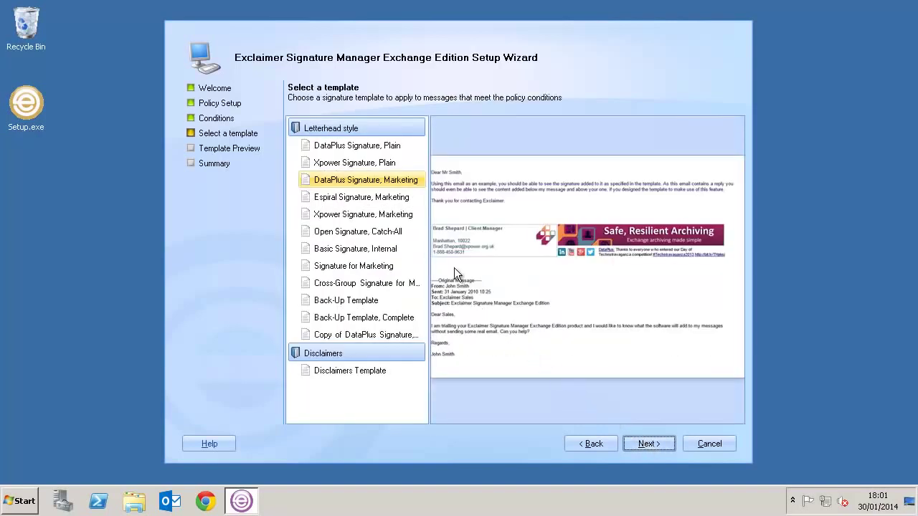
click(366, 163)
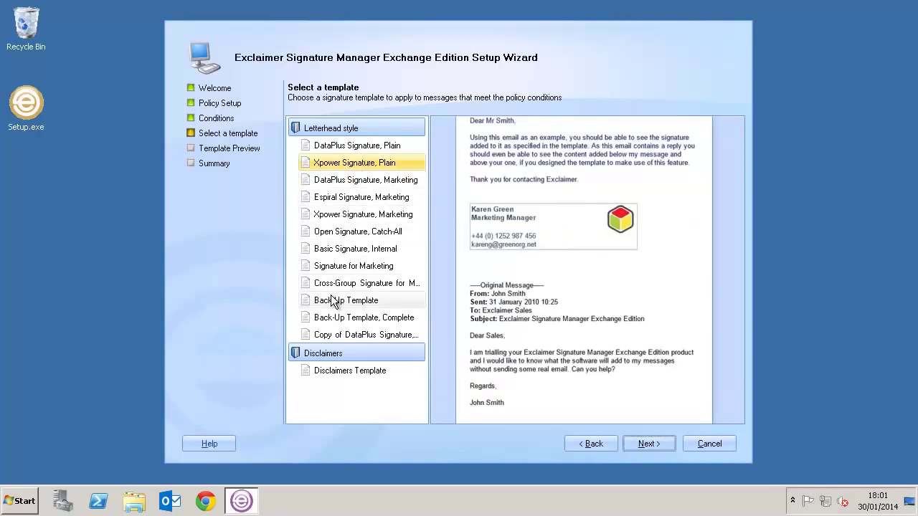
click(332, 301)
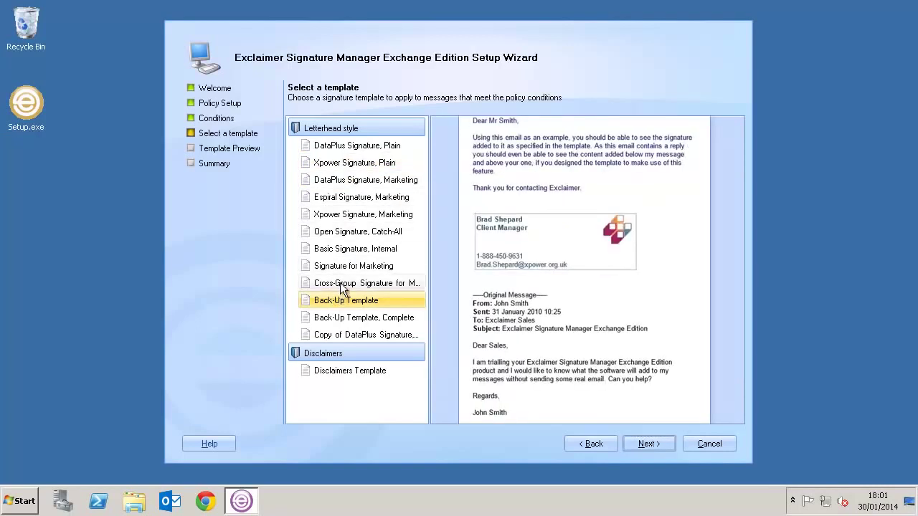
click(358, 218)
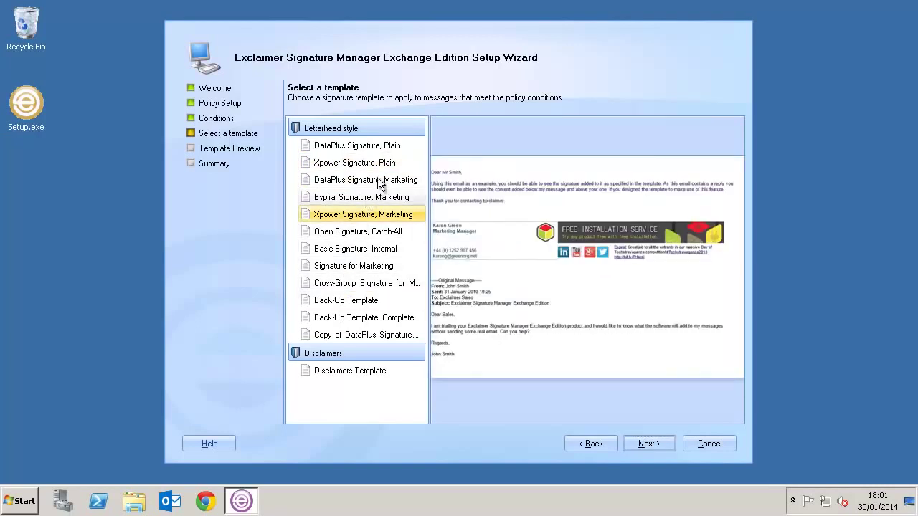
click(378, 183)
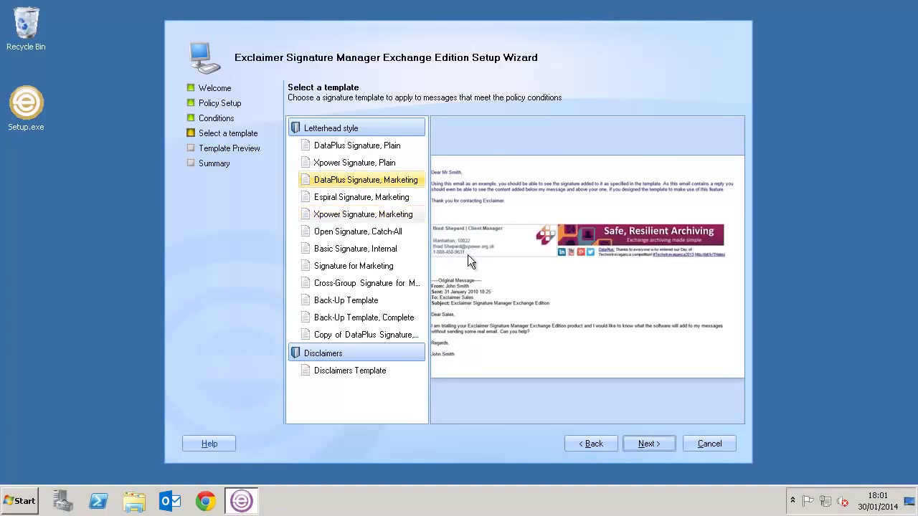
click(634, 442)
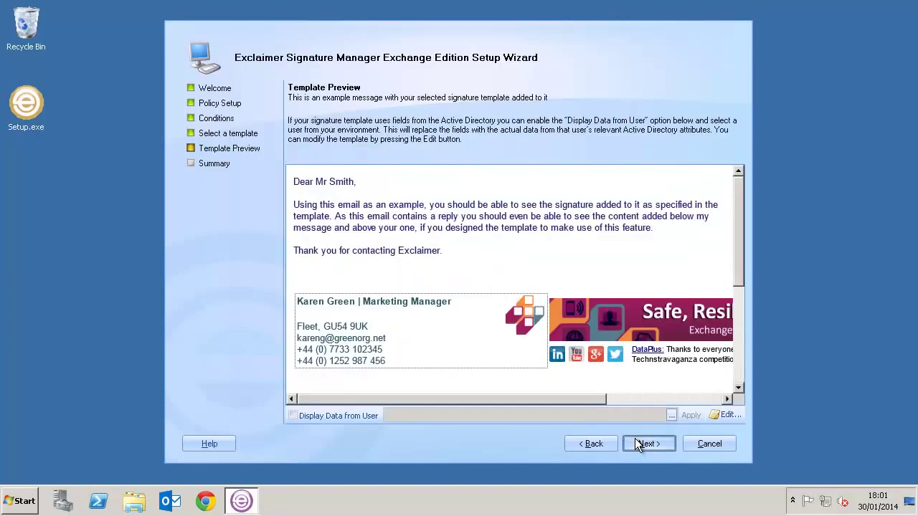
click(635, 442)
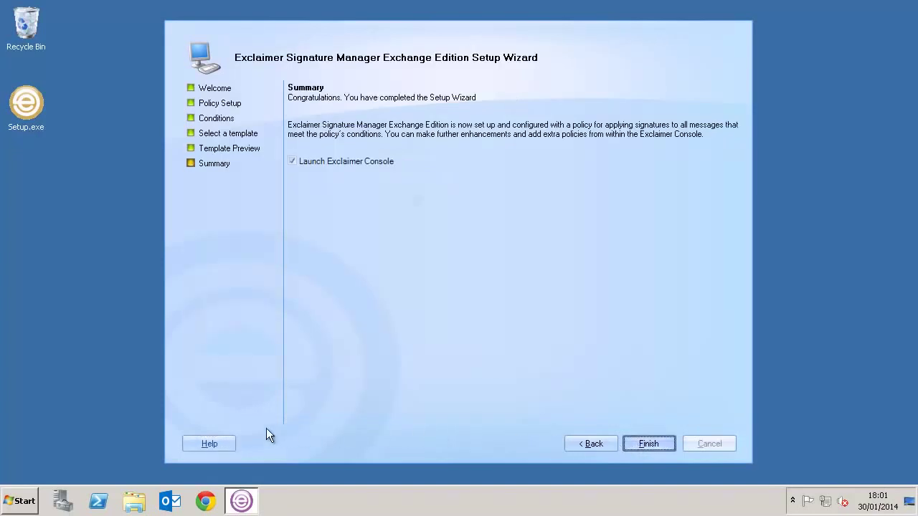
key(Return)
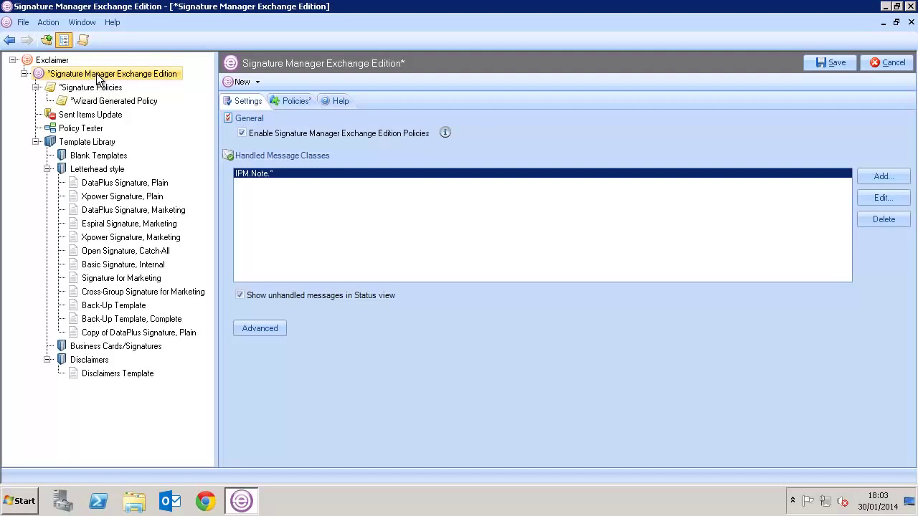
- Open the Wizard Generated Policy under Signature Policies in the console tree
click(99, 101)
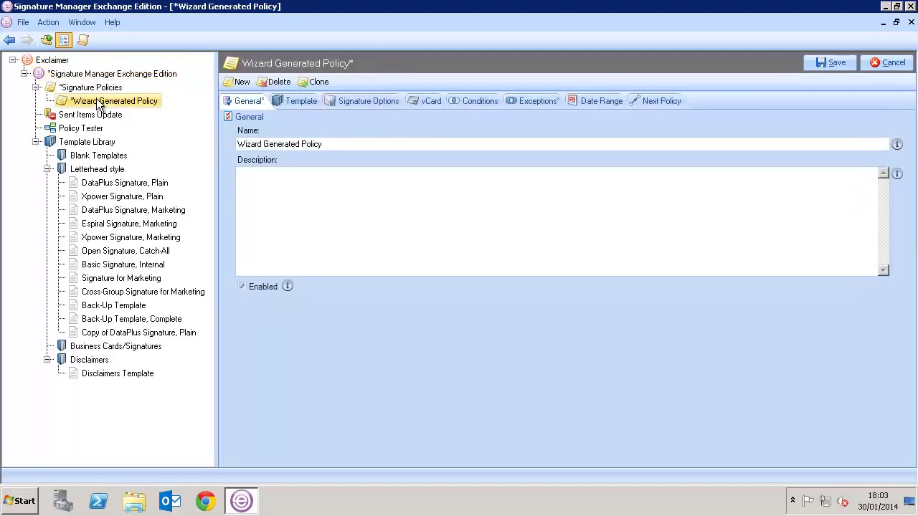
- Rename the policy 'Sales, Branding and Disclaimer' with description 'Adds Branding Adds Disclaimer'
triple_click(281, 145)
key(BackSpace)
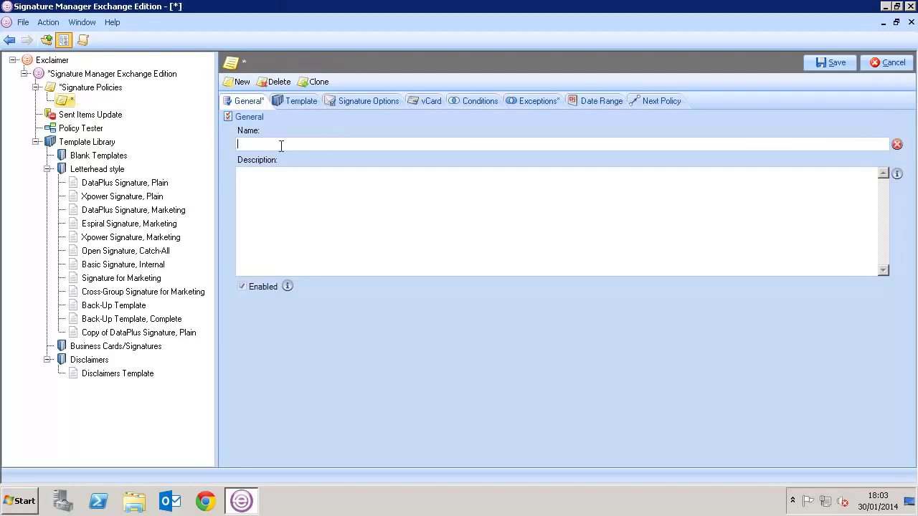
text(Sales, B)
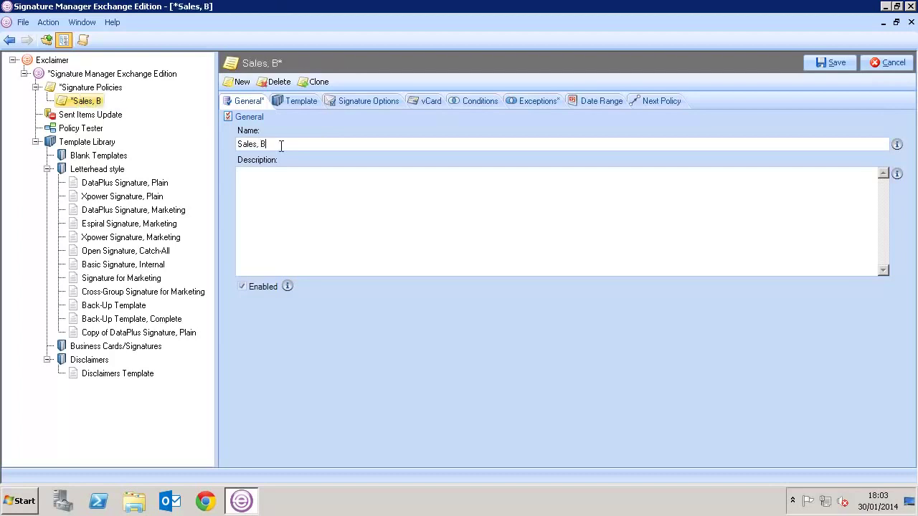
text(randing and Di)
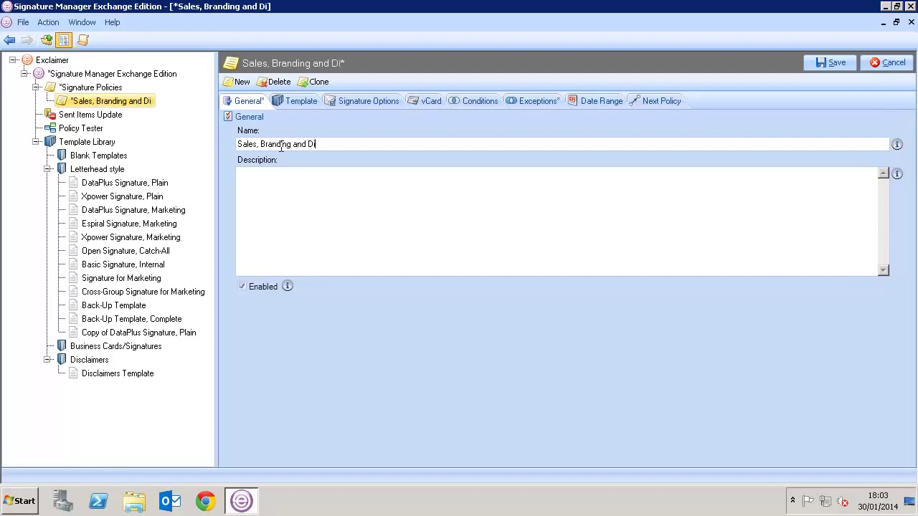
text(sclaimer)
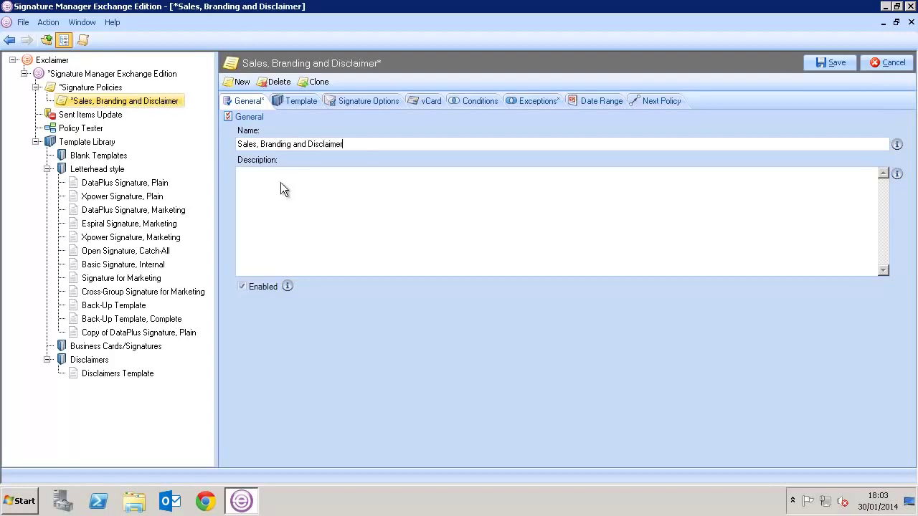
click(281, 183)
text(Adds)
text( Branding )
text(Adds Disclaimer)
- Open the policy's template for editing and confirm the banner image settings with locked aspect ratio
click(287, 100)
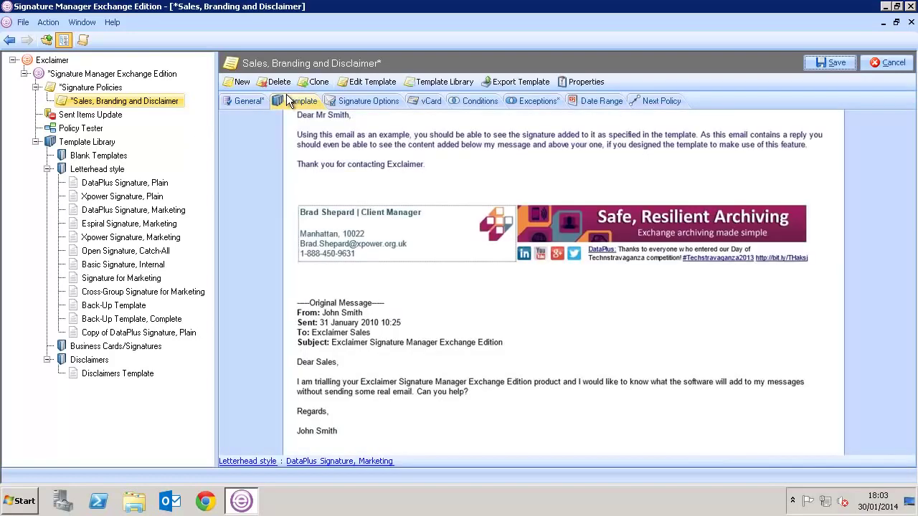
click(370, 82)
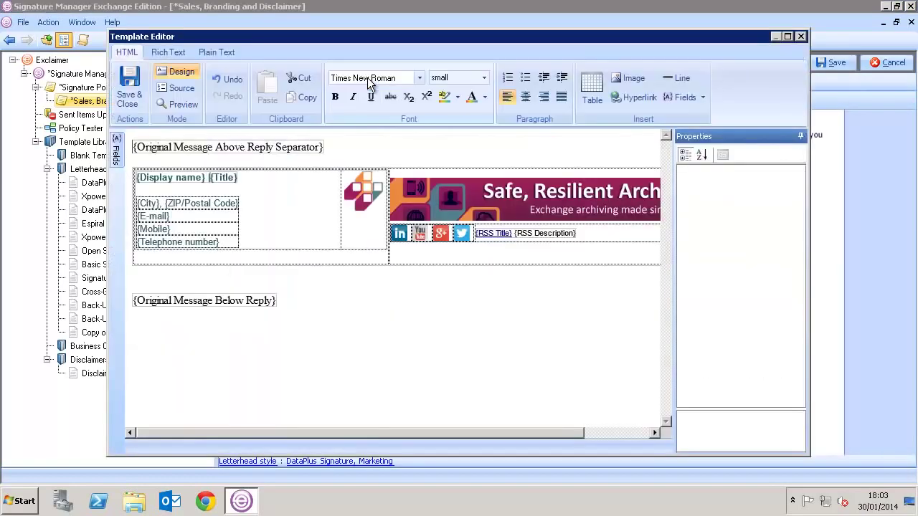
click(468, 210)
double_click(468, 210)
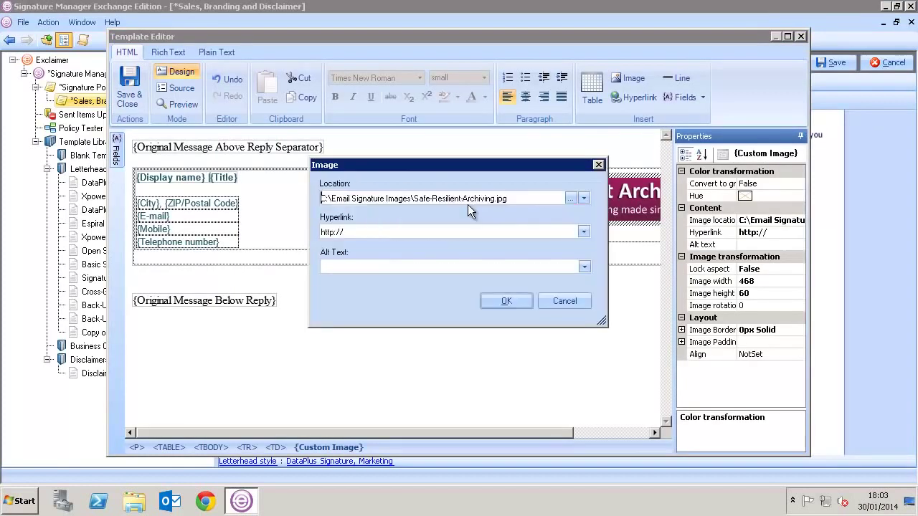
click(507, 295)
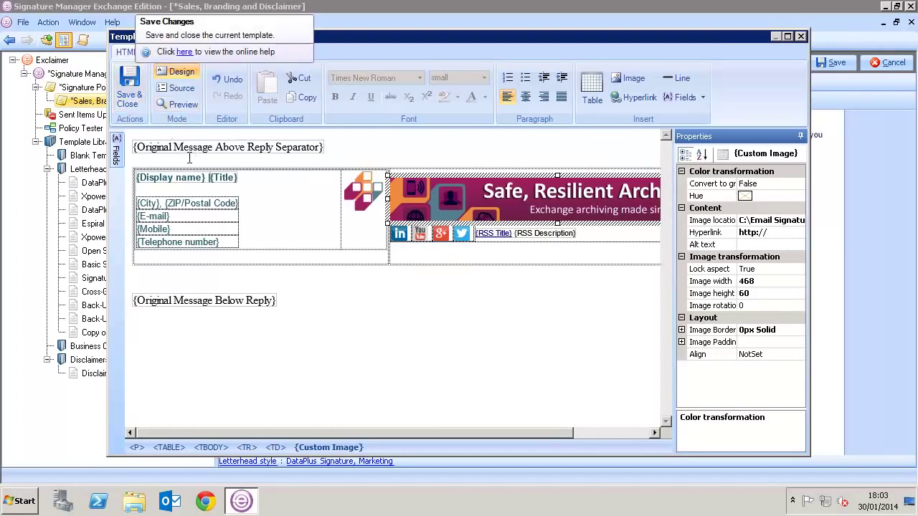
- Review the contact table's {Mobile} row settings, preview with sample data, and save the template
click(180, 218)
double_click(181, 217)
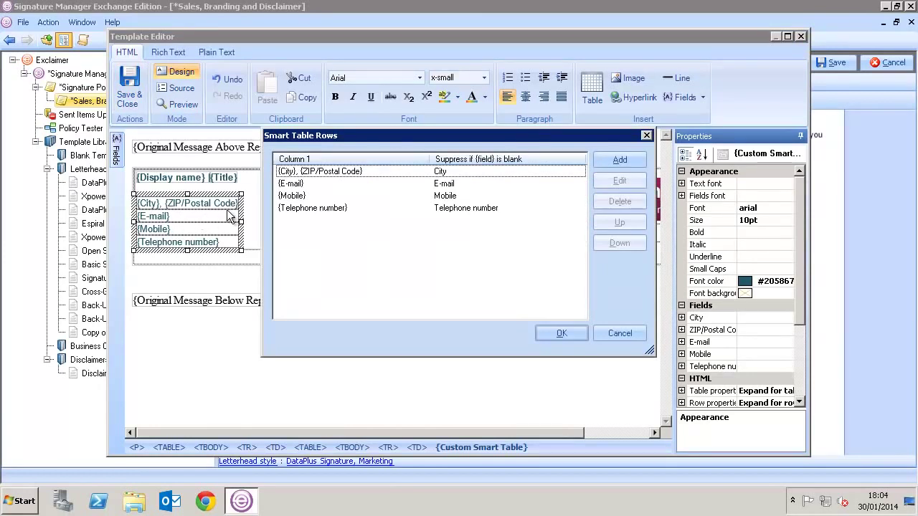
click(303, 197)
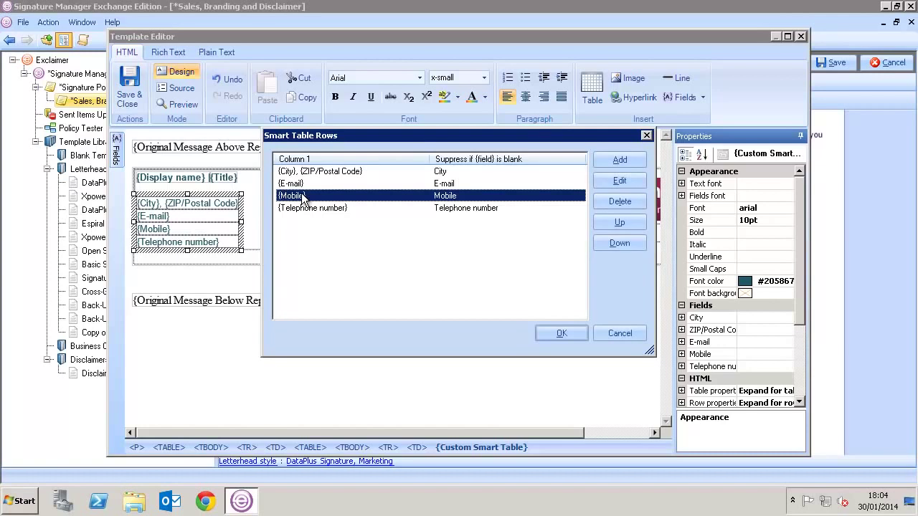
click(619, 202)
click(621, 182)
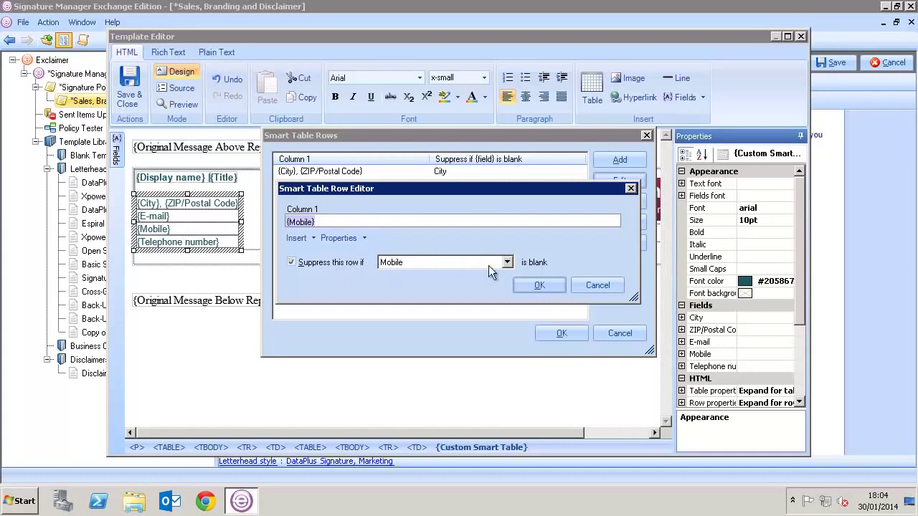
click(534, 286)
click(555, 332)
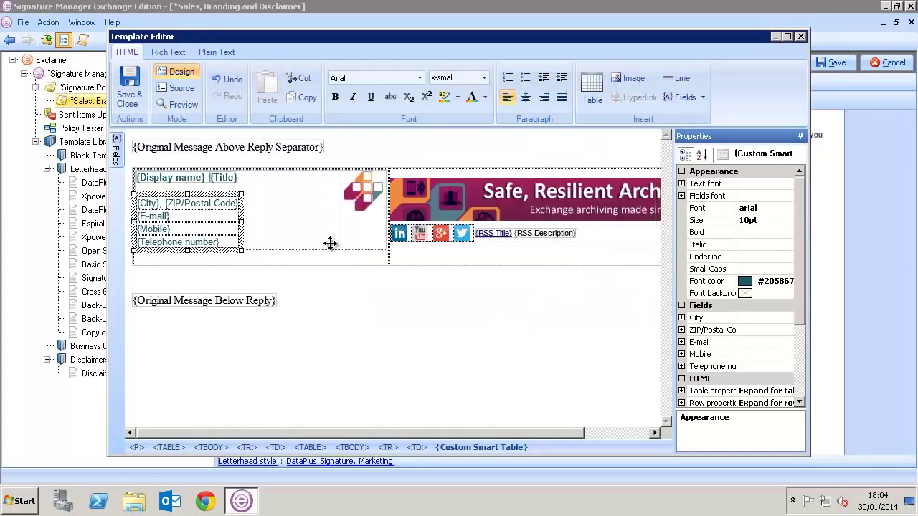
click(183, 106)
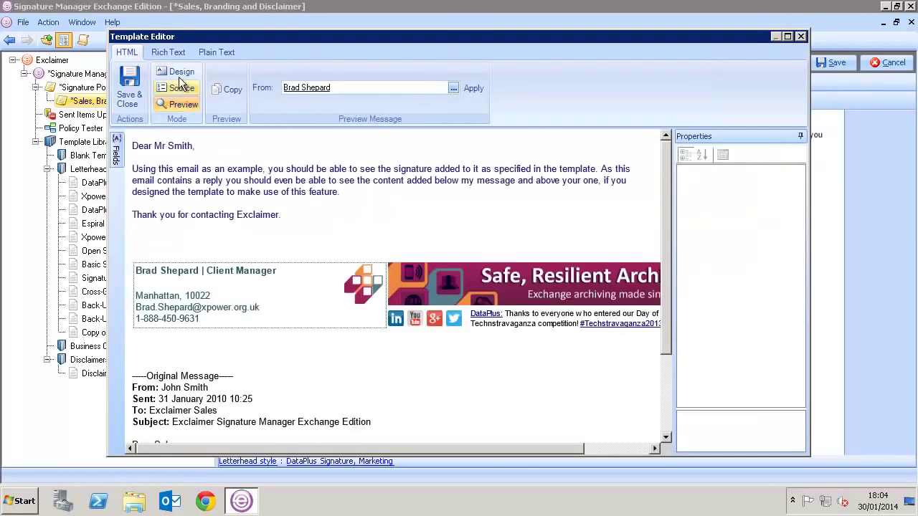
click(145, 81)
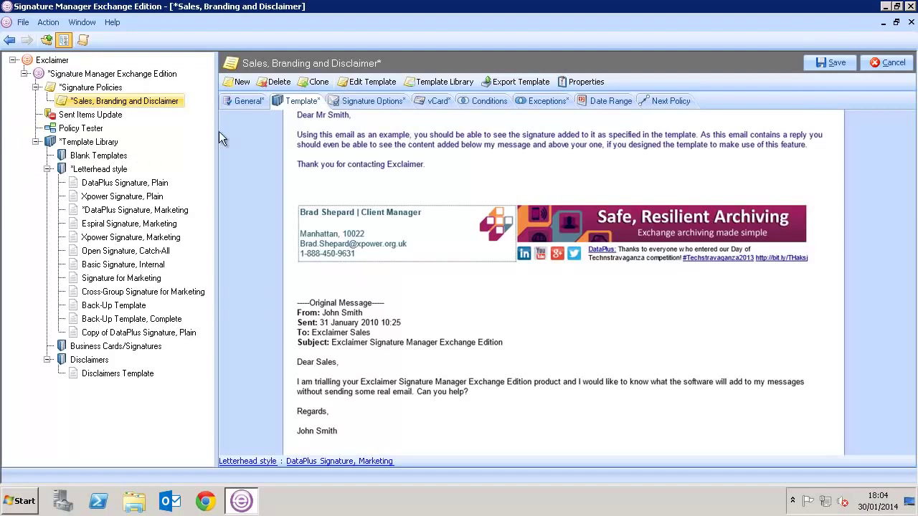
- Review the Sales policy's Signature Options, then view its Conditions
click(344, 103)
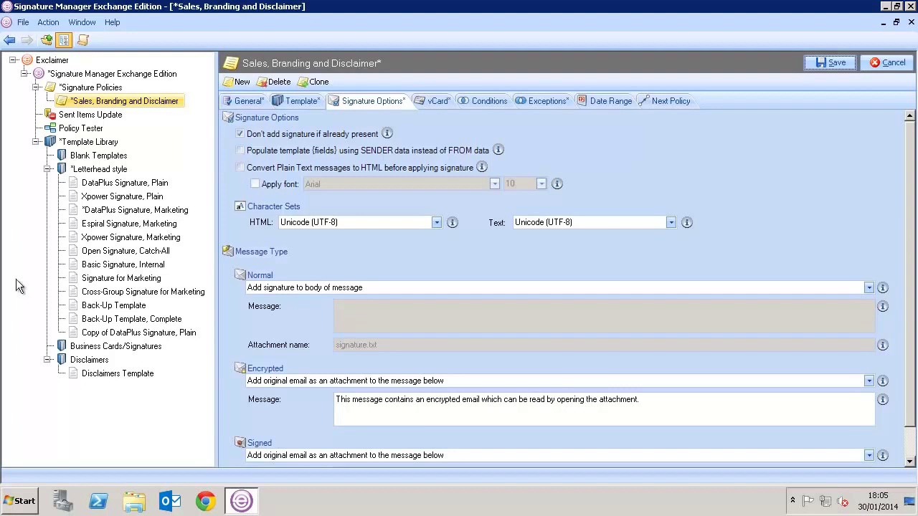
click(473, 103)
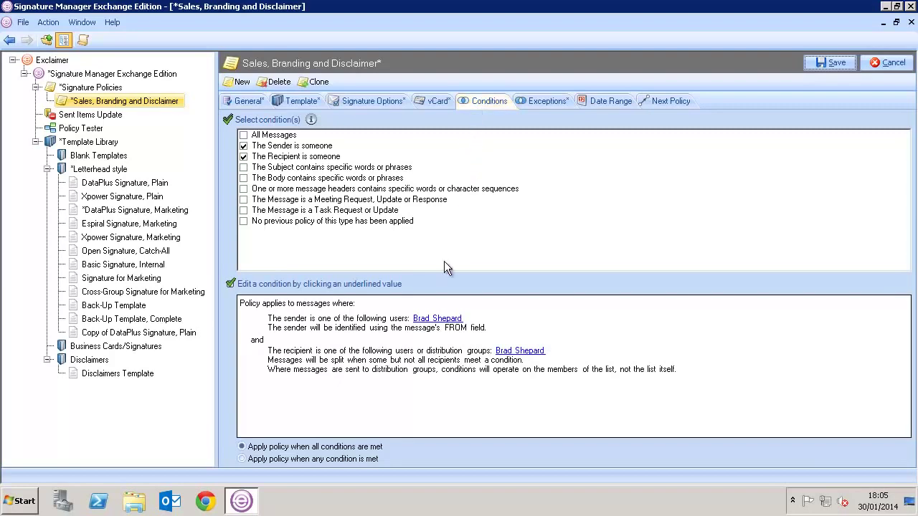
- Change the sender condition to membership of the Sales Active Directory group
click(425, 318)
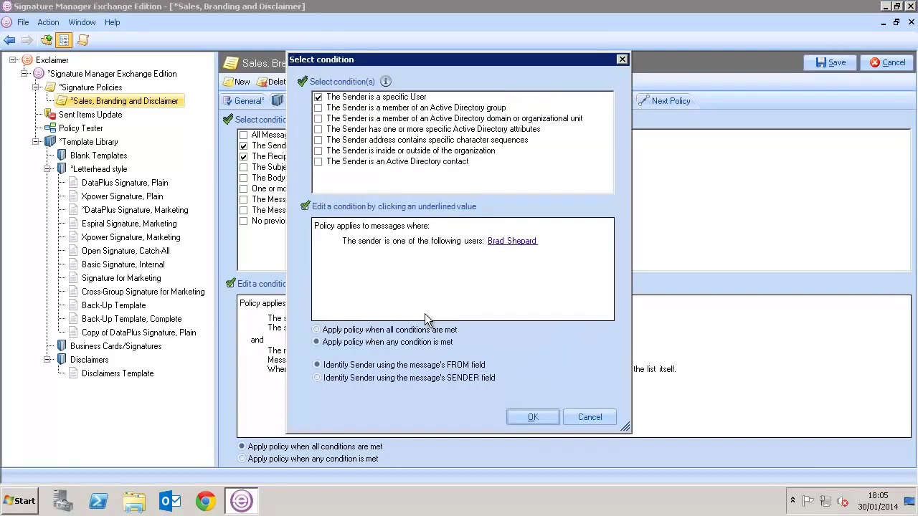
click(319, 97)
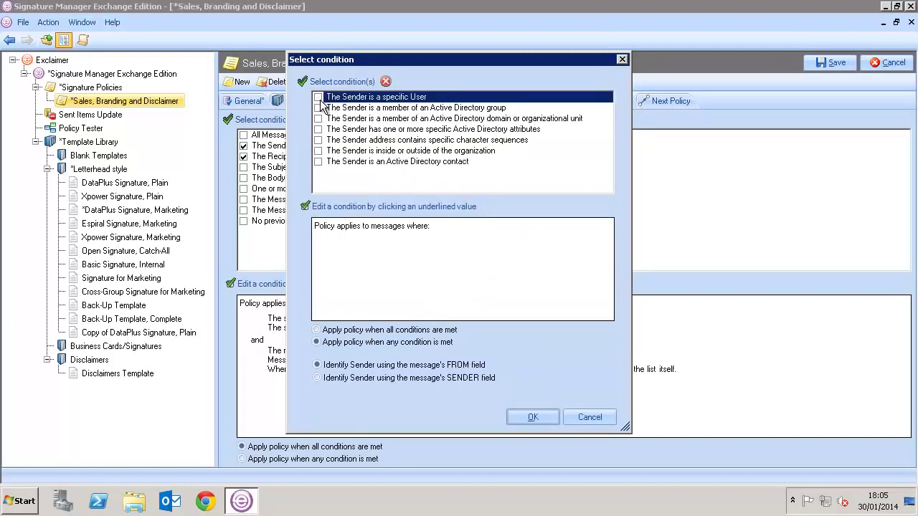
click(318, 108)
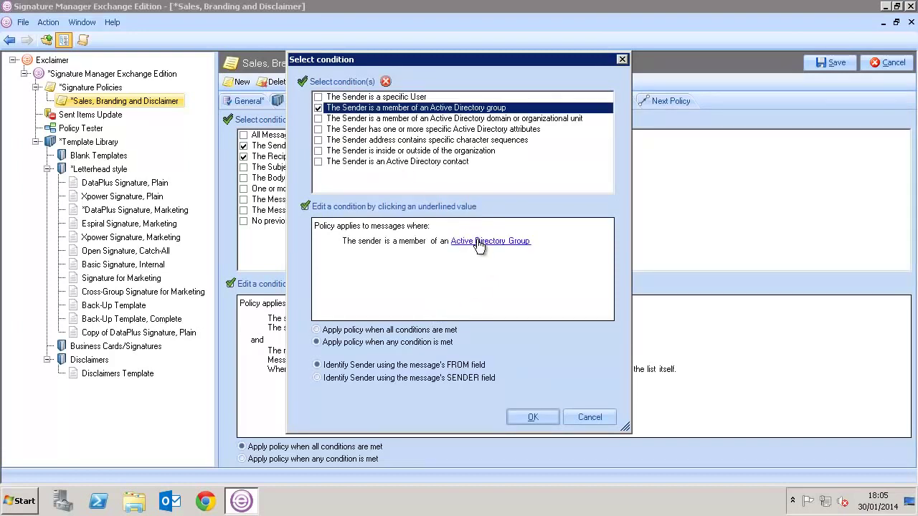
click(478, 242)
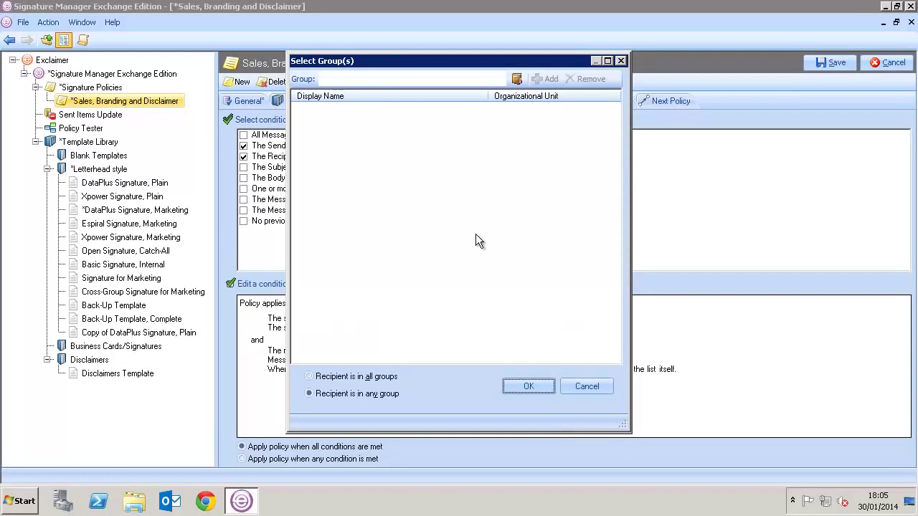
click(398, 82)
text(Sales)
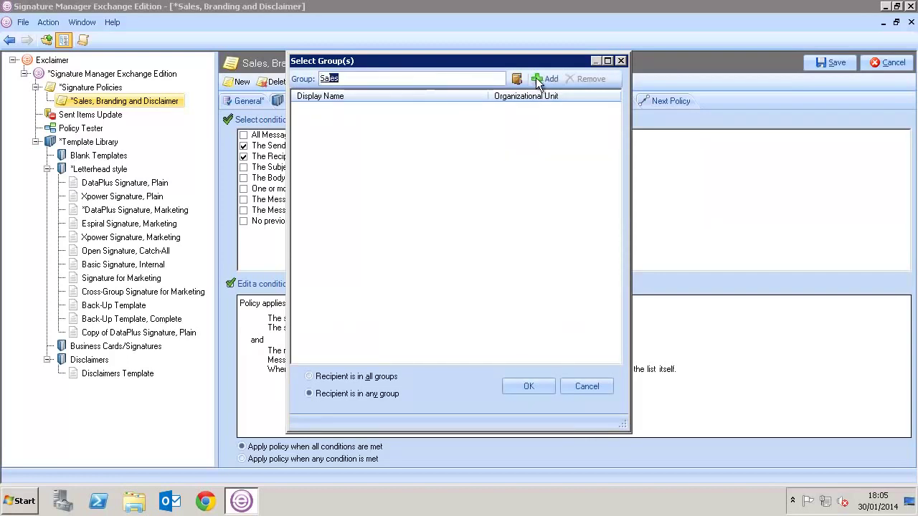
click(539, 80)
click(519, 390)
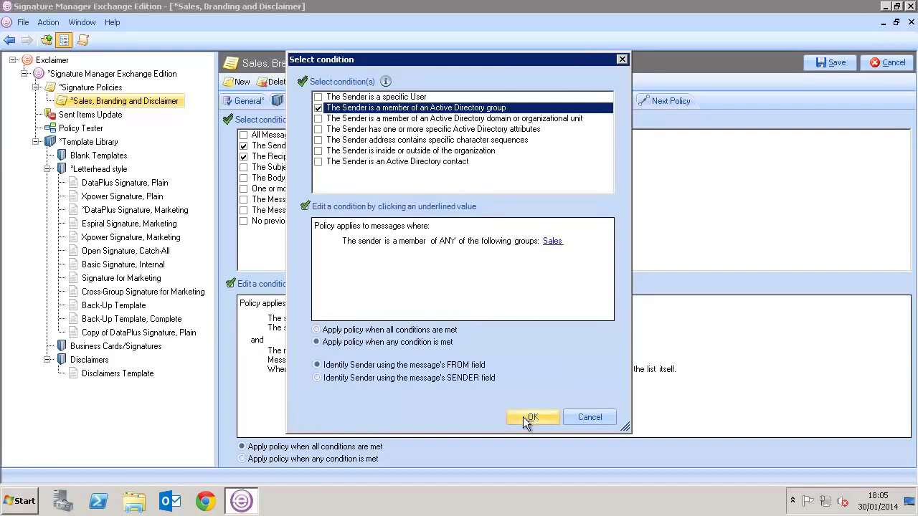
click(523, 417)
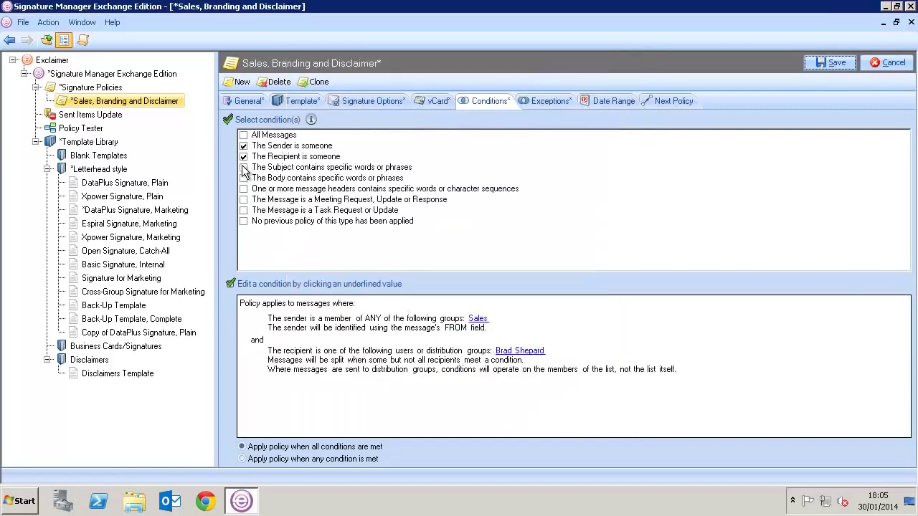
- Change the recipient condition to recipients outside the organization
click(512, 353)
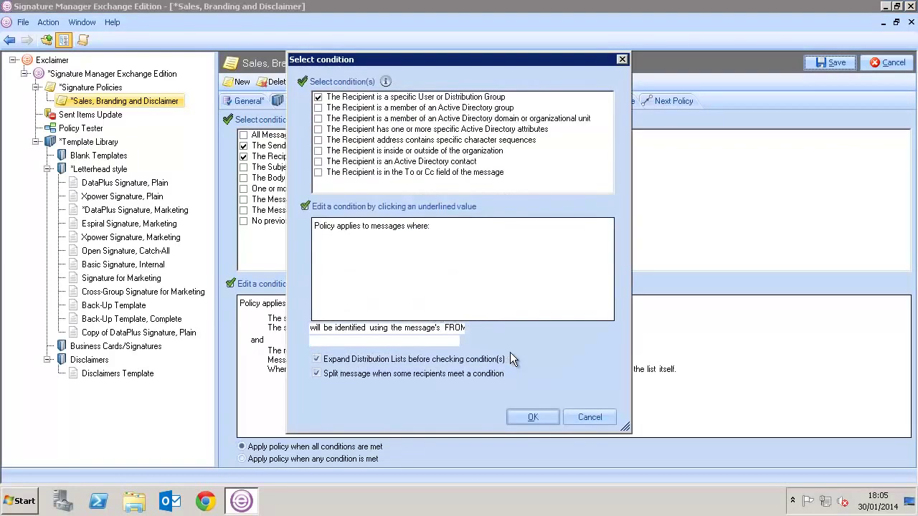
click(318, 98)
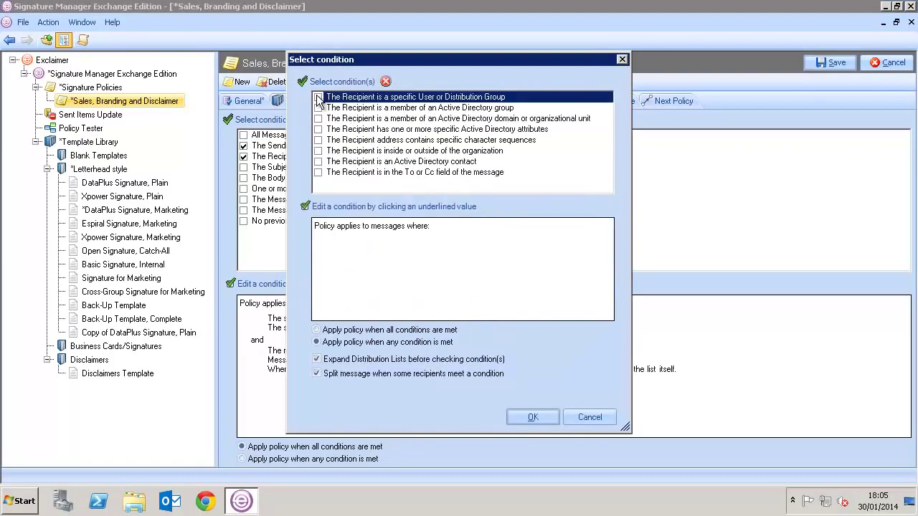
click(319, 151)
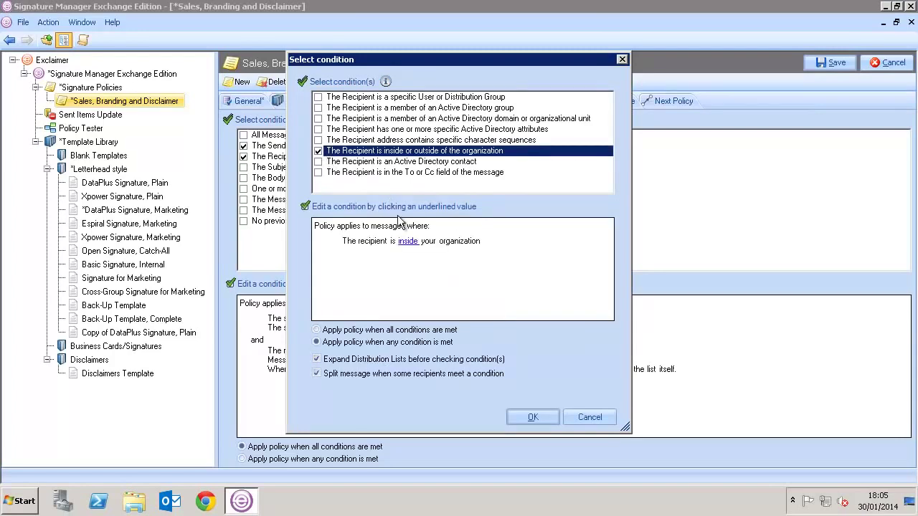
click(407, 241)
click(407, 241)
click(407, 263)
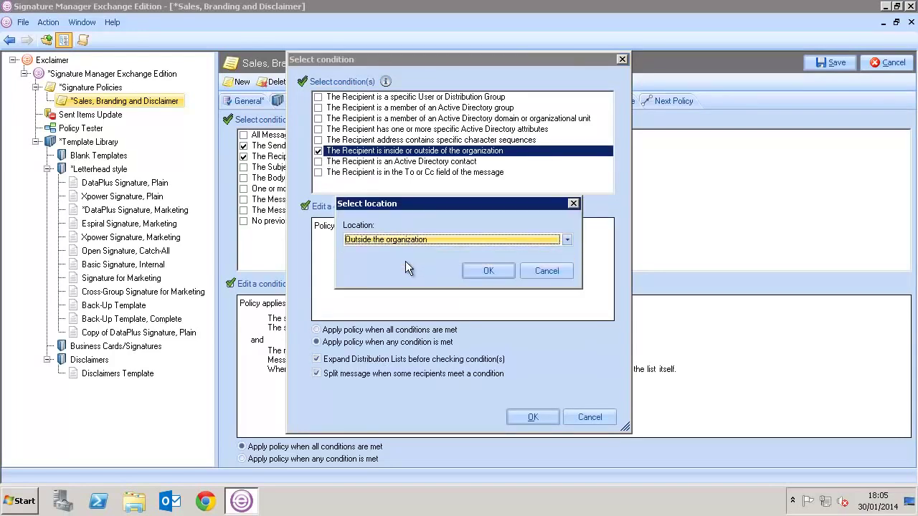
click(478, 272)
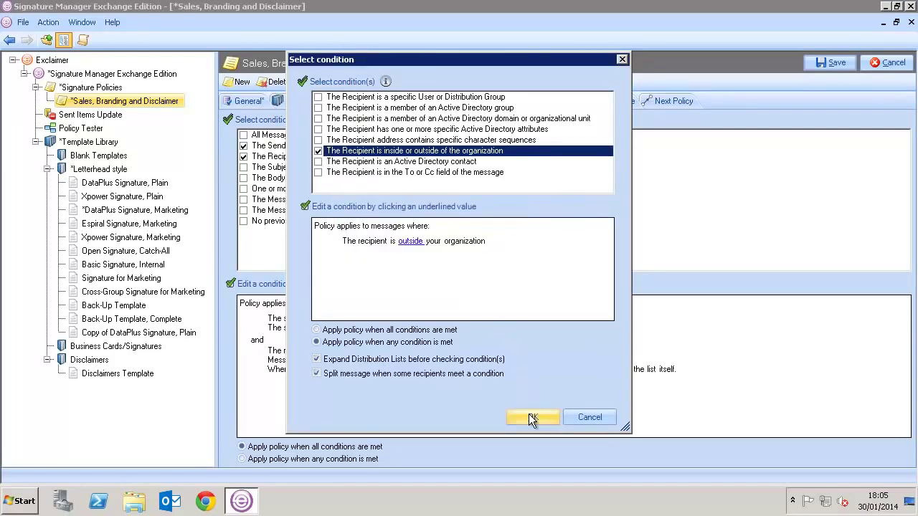
click(530, 417)
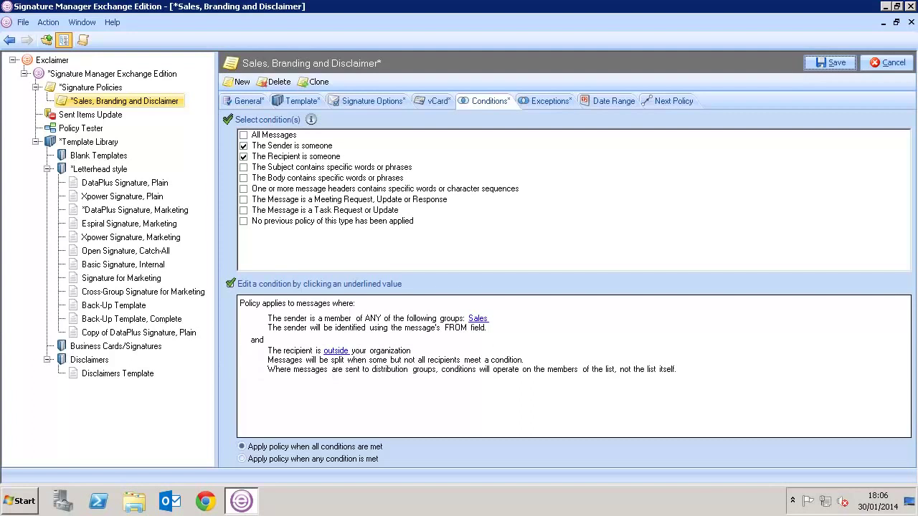
- Add a subject exception for the phrase 'Monthly Newsletter'
click(530, 101)
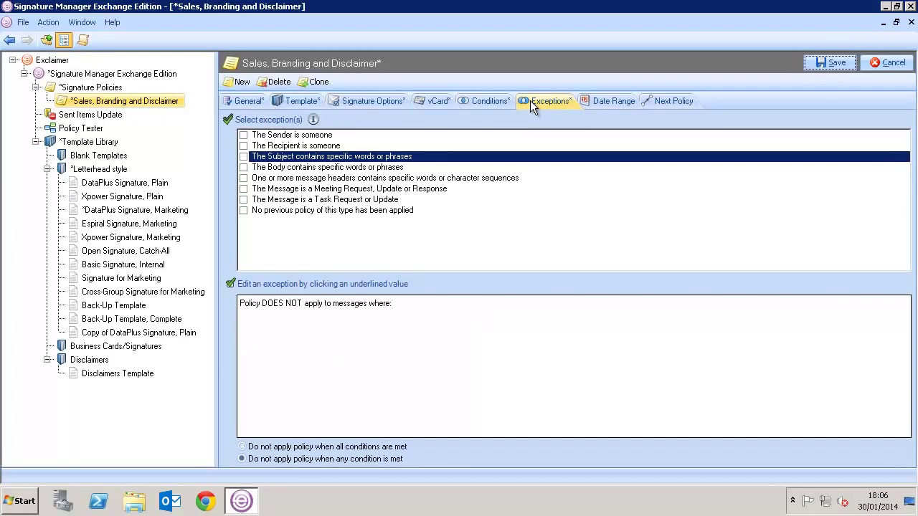
click(243, 157)
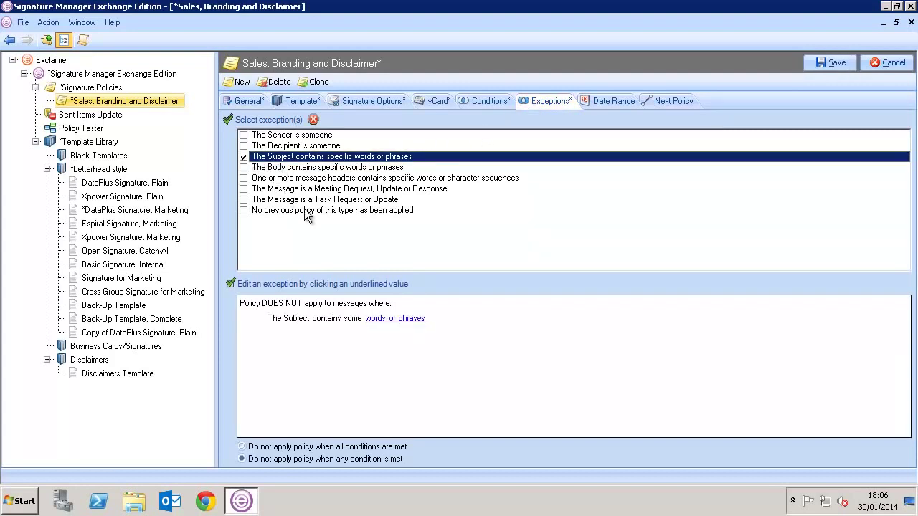
click(376, 318)
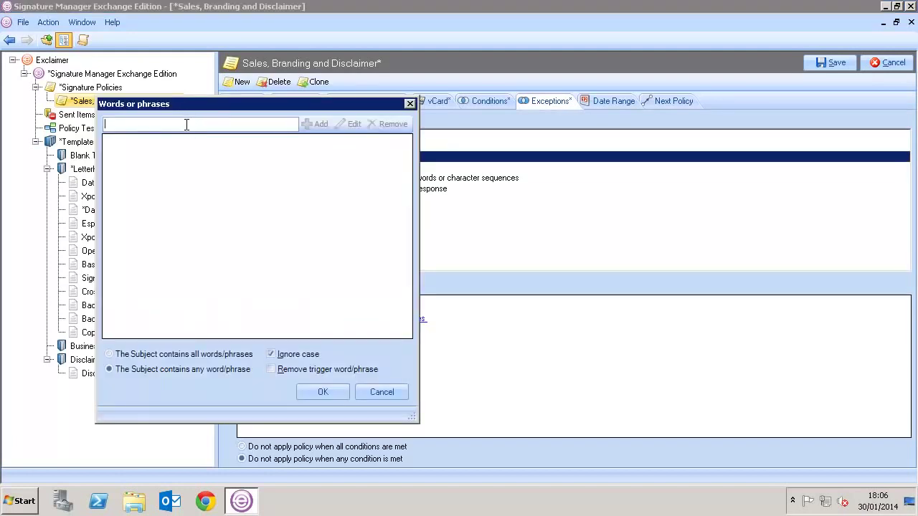
text(Monthly Newsletter)
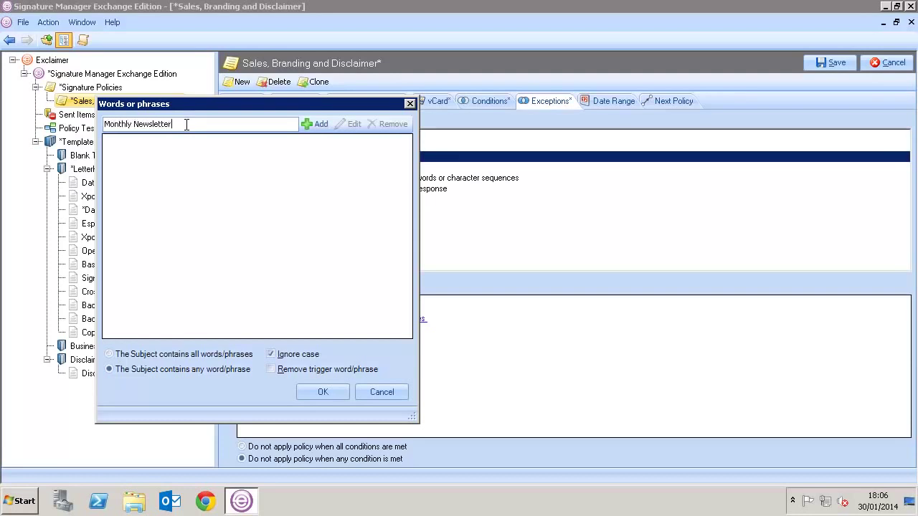
click(315, 125)
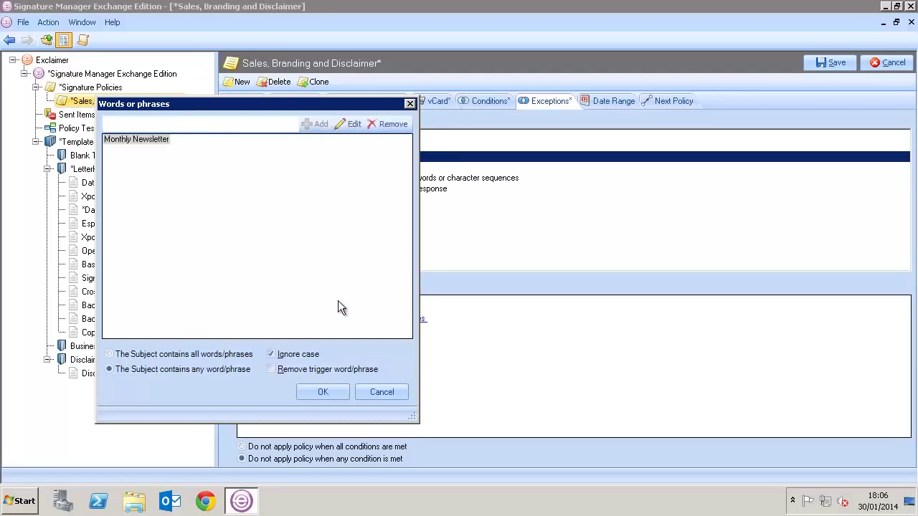
click(320, 393)
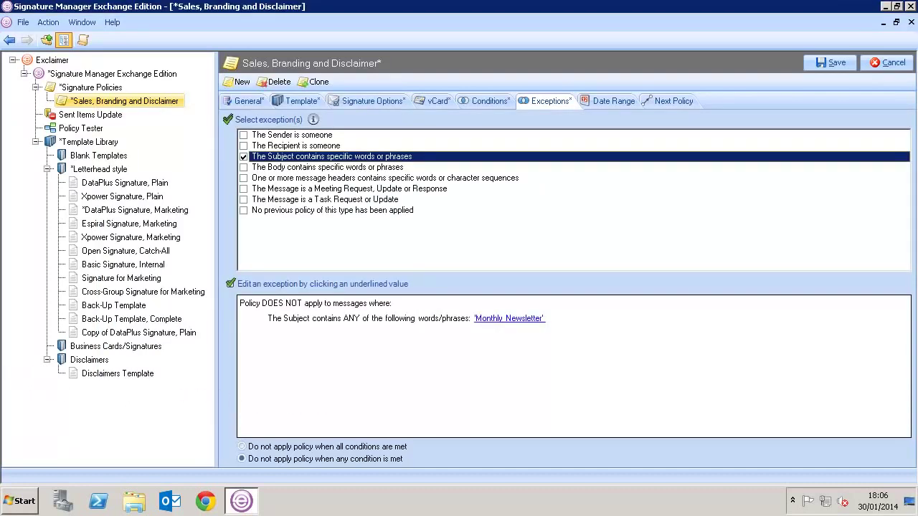
- On Date Range, try a fixed range ending in February, then choose Use Advanced schedule
click(601, 104)
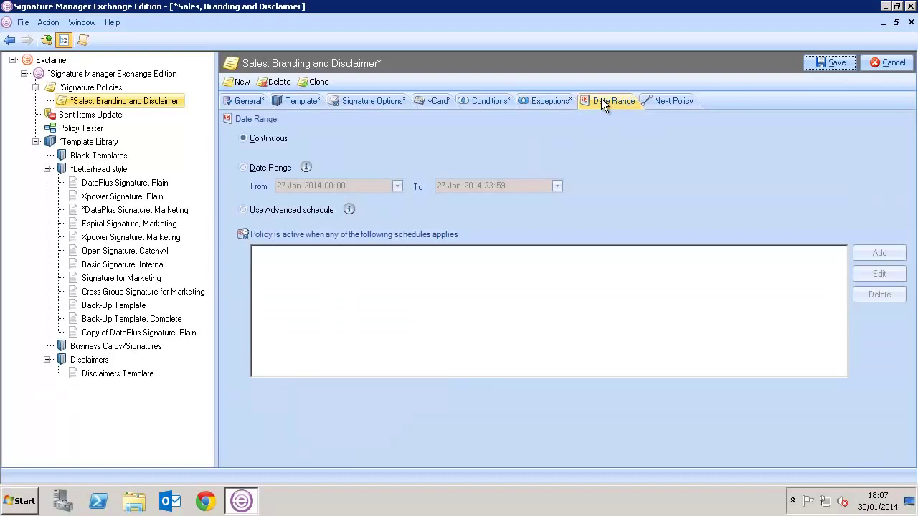
click(287, 174)
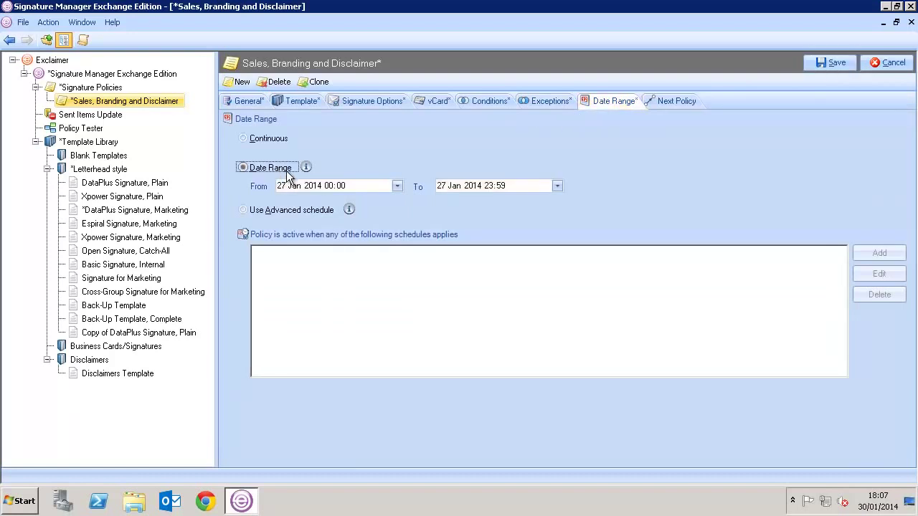
click(453, 186)
key(Up)
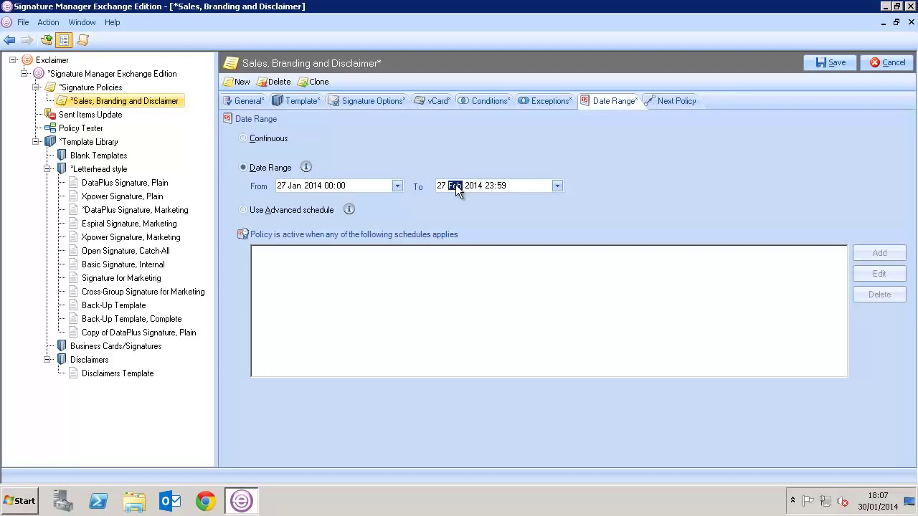
click(302, 210)
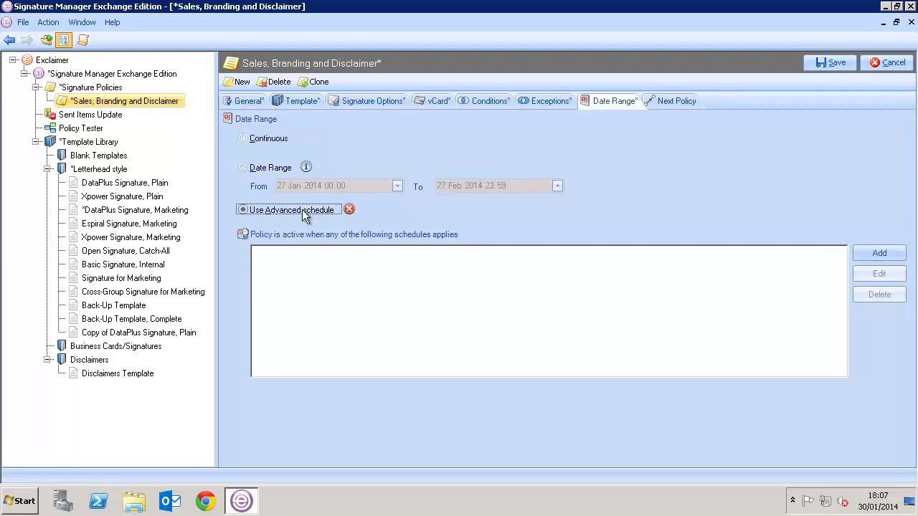
- Add a schedule with 00:00–09:00, 18:00–midnight, Saturday and Sunday marked inactive
click(862, 255)
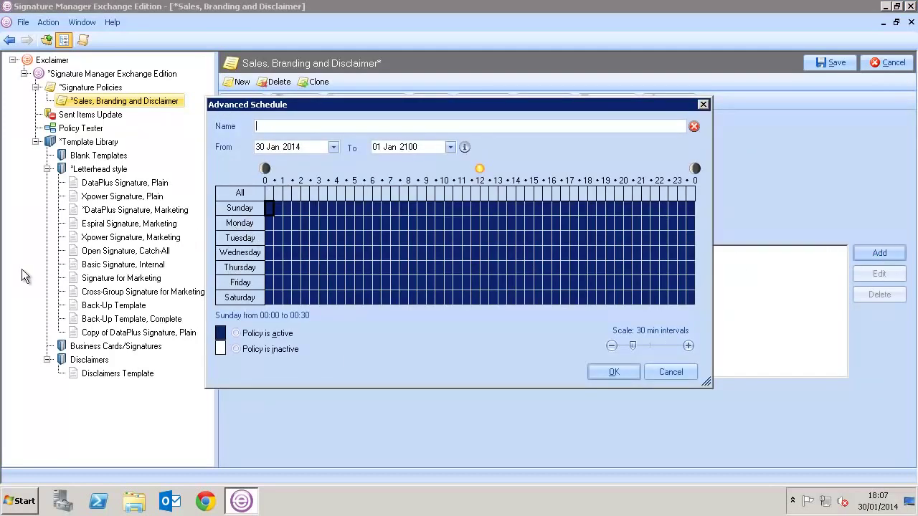
drag(271, 208, 423, 307)
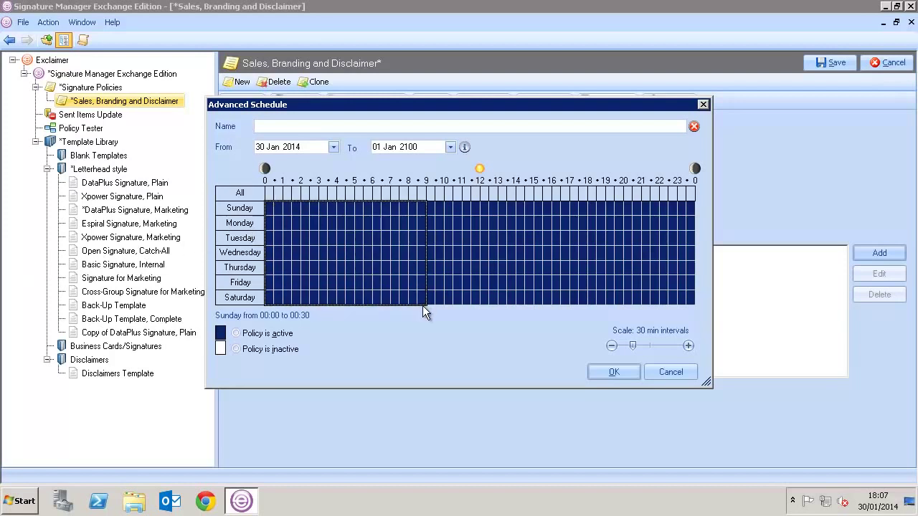
click(236, 349)
click(240, 296)
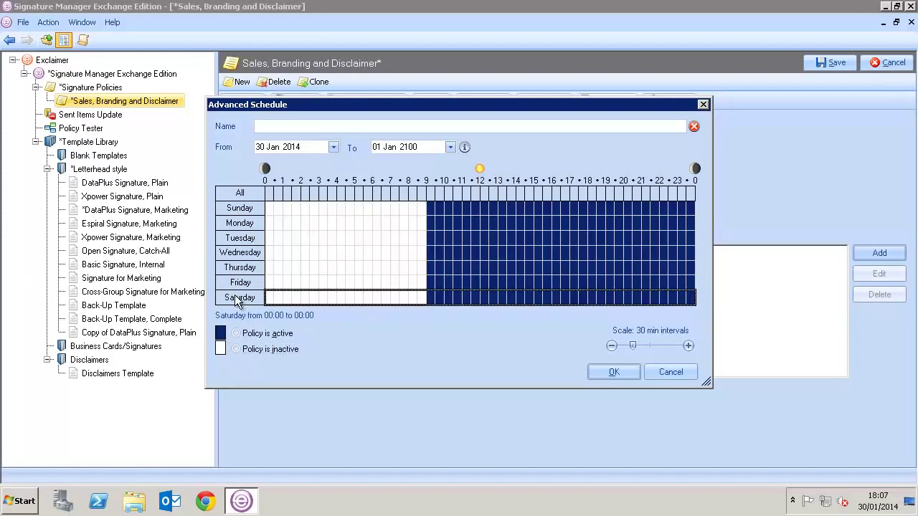
click(243, 353)
click(240, 210)
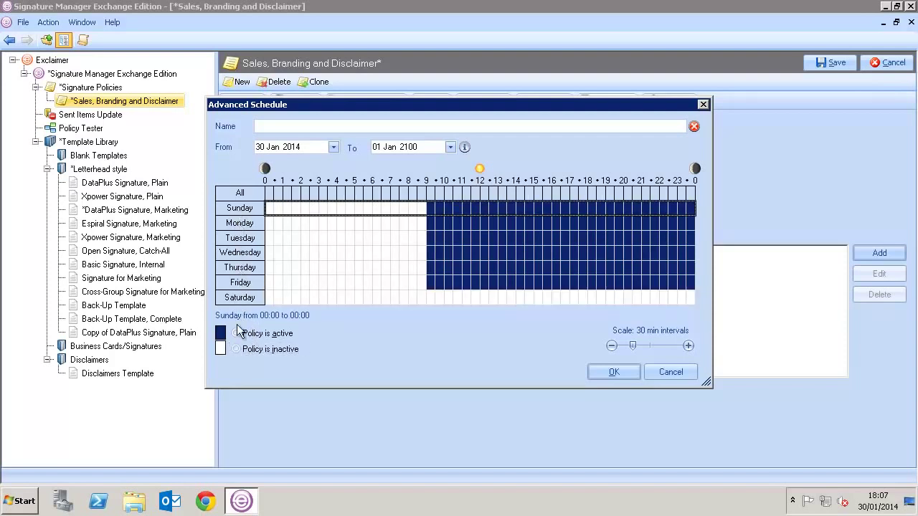
click(237, 350)
click(590, 222)
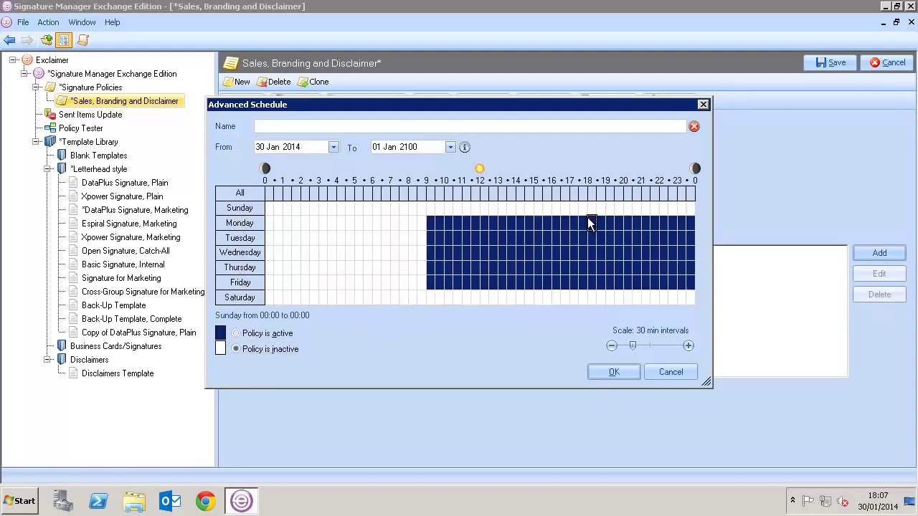
drag(632, 260, 702, 290)
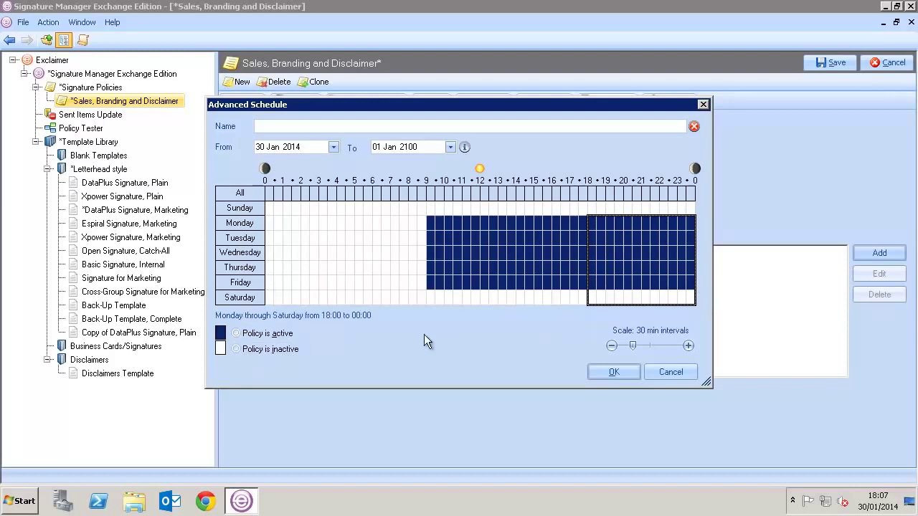
click(275, 349)
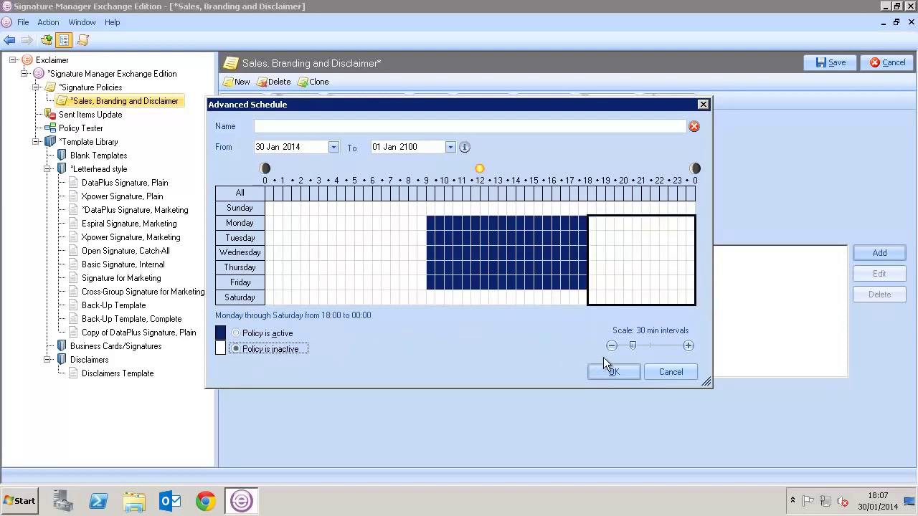
- Name the schedule 'Working Week' and confirm it
click(613, 374)
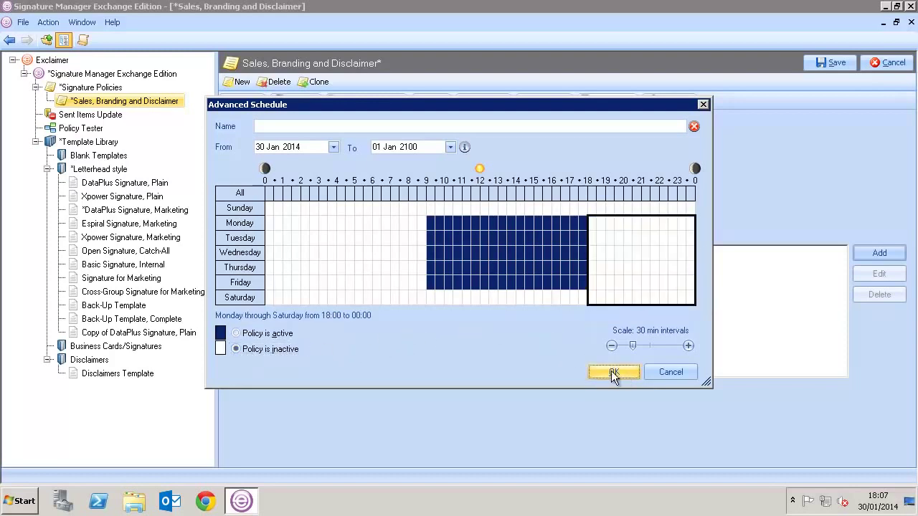
click(339, 128)
text(Working We)
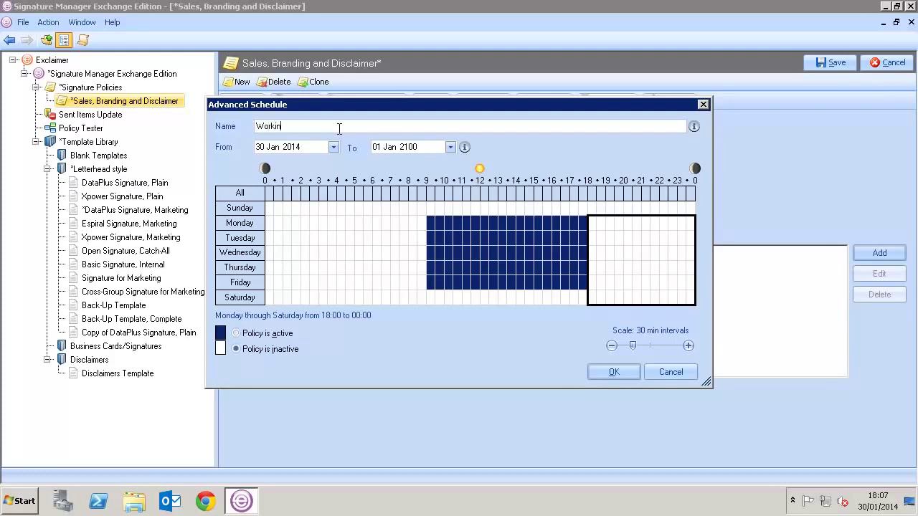
text(ek)
click(613, 372)
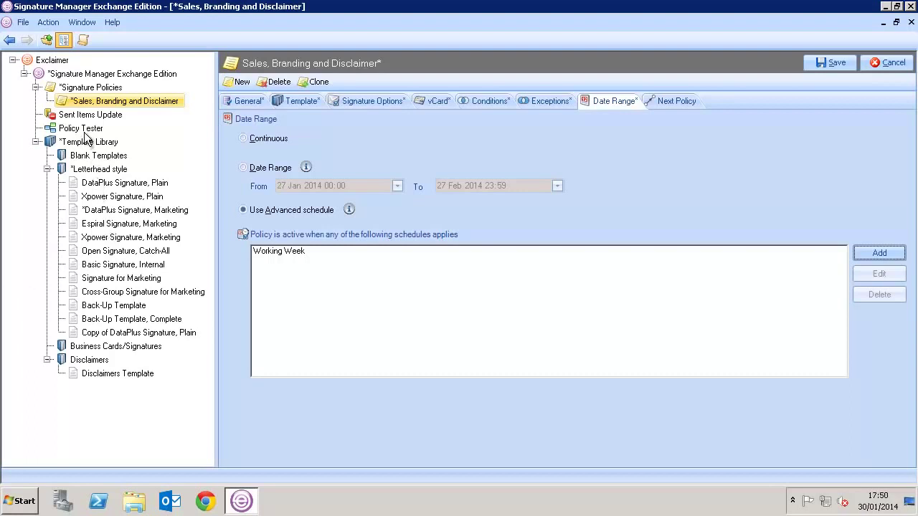
- In the Policy Tester, set the sender to another sales user and the recipient to an external address
click(84, 132)
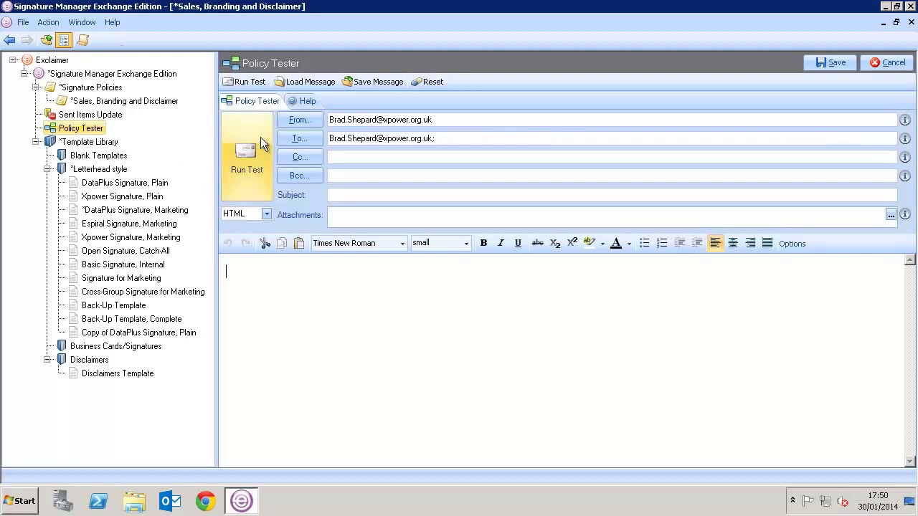
click(330, 120)
drag(329, 120, 374, 122)
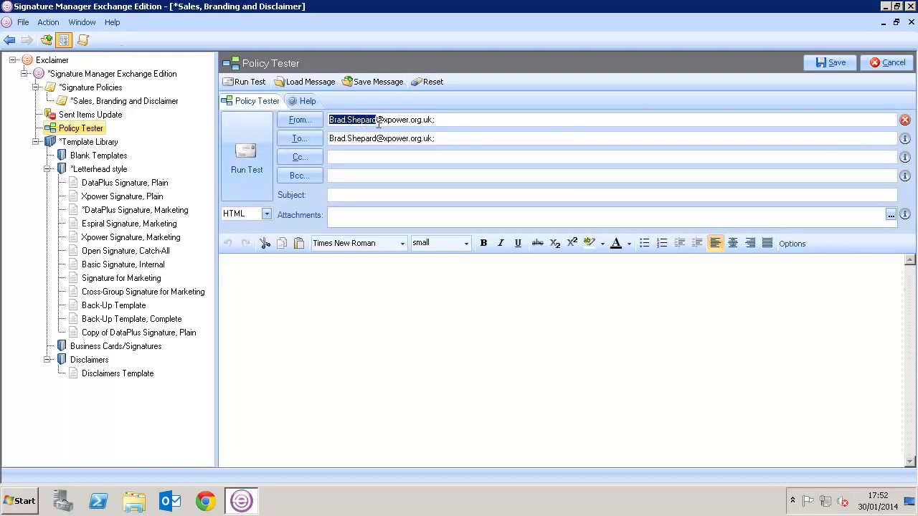
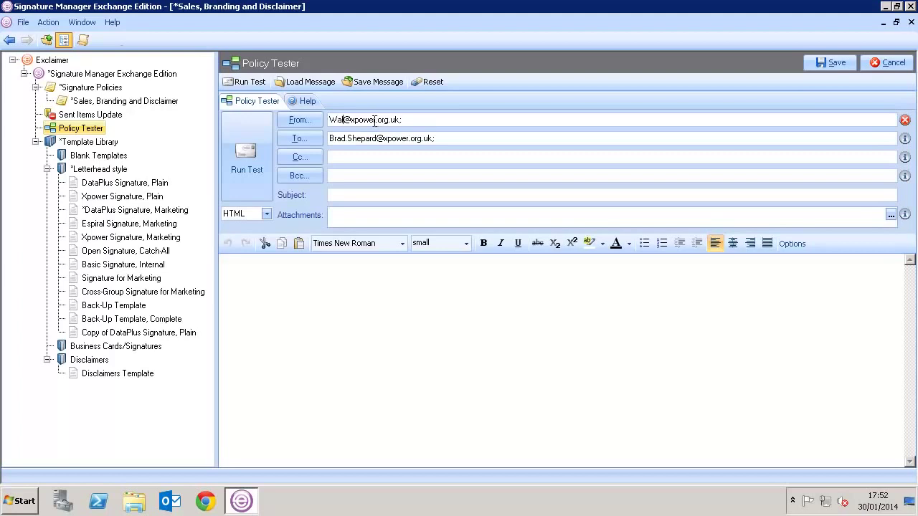
drag(436, 138, 325, 142)
key(BackSpace)
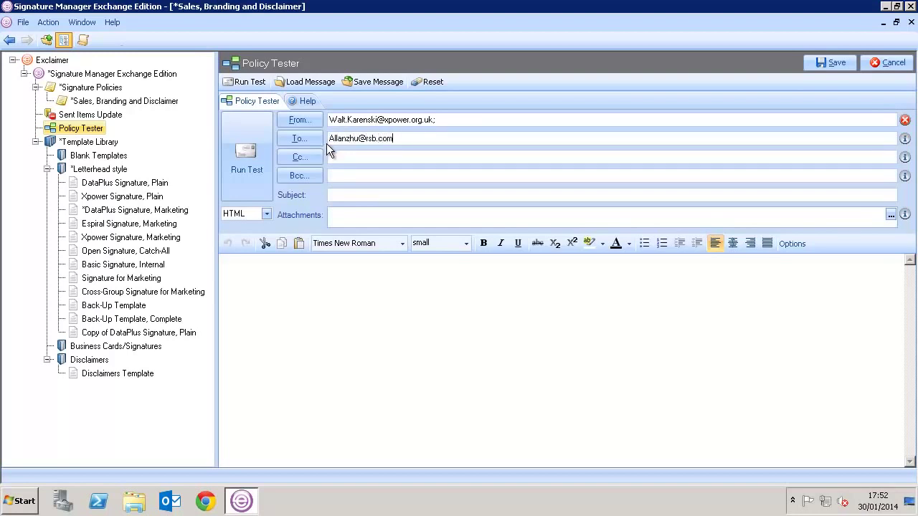
- Enter 'Test' as the subject and body, then run the test
click(342, 195)
text(Test)
click(311, 270)
text(Test)
click(249, 163)
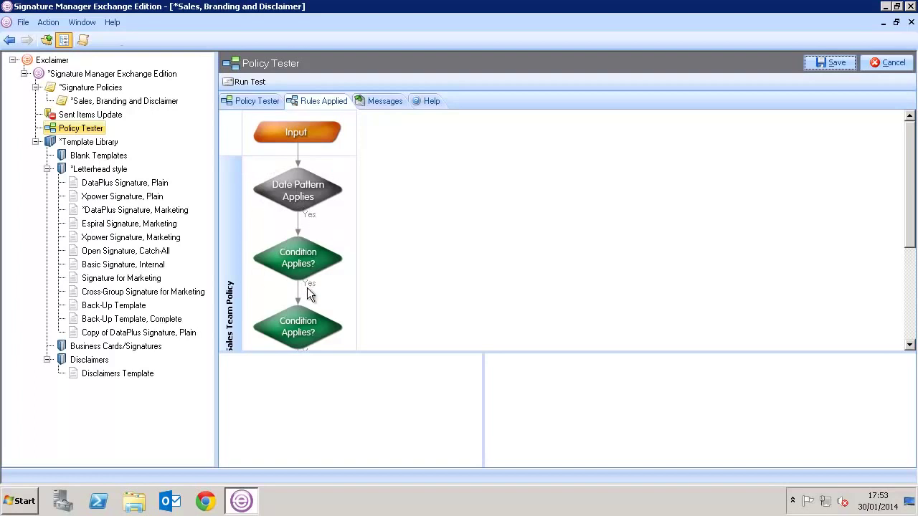
- Preview the condition-step and final messages to confirm the marketing signature, then return to the tester form
mouse_move(319, 331)
click(260, 344)
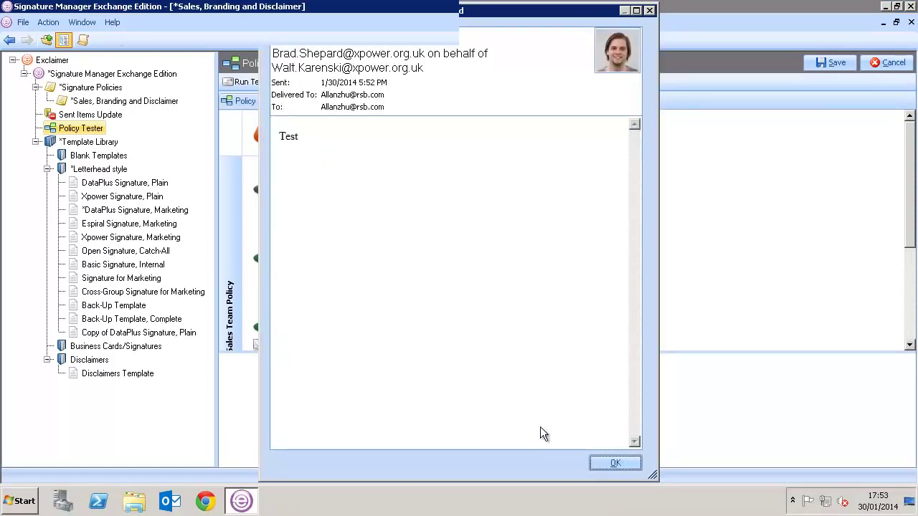
click(614, 464)
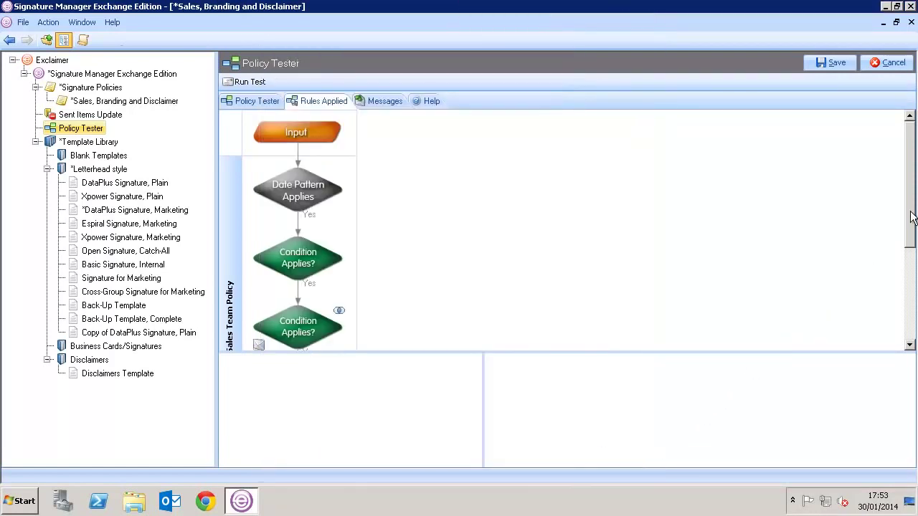
drag(910, 219, 910, 324)
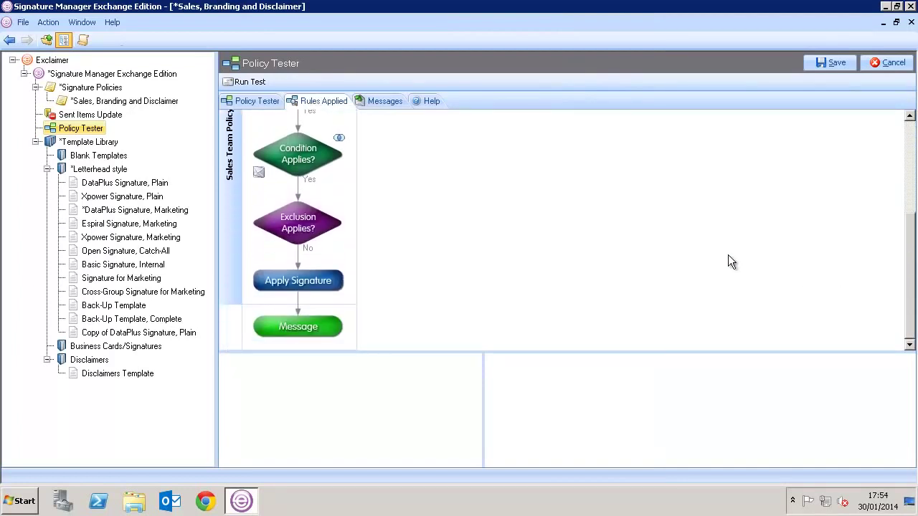
click(257, 345)
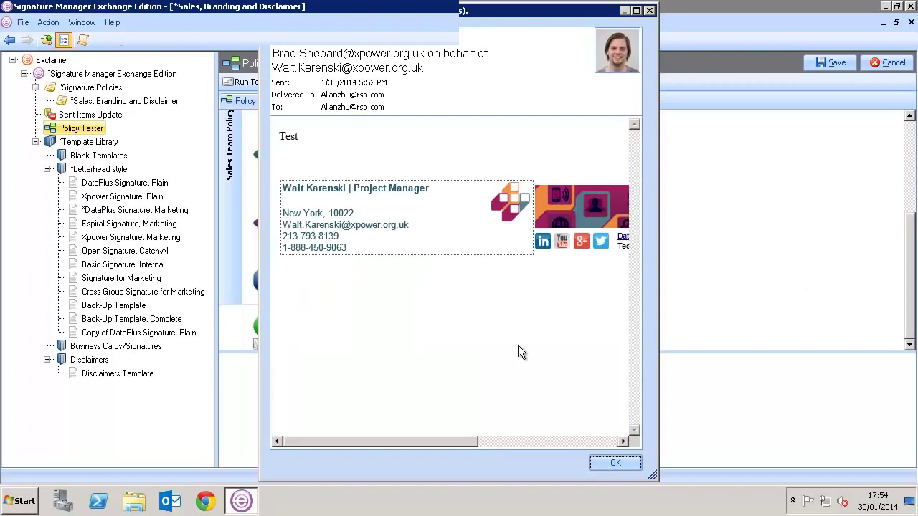
click(598, 462)
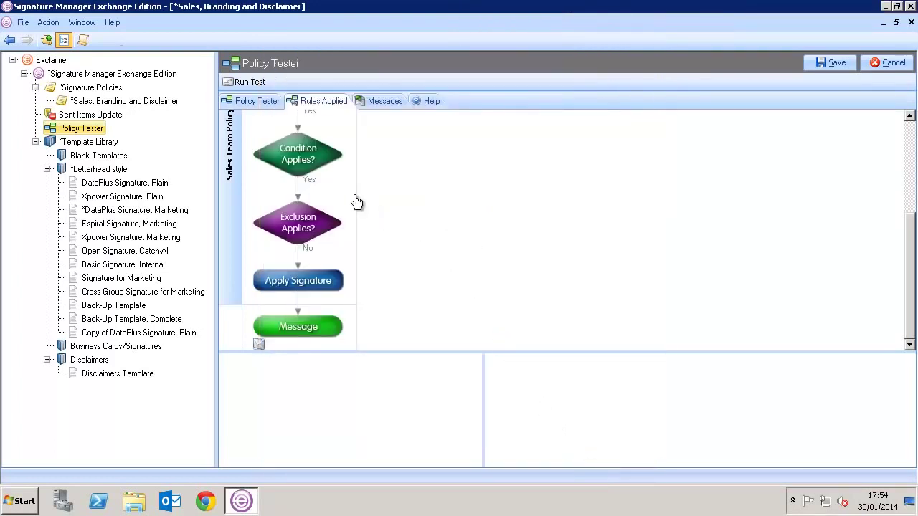
click(259, 101)
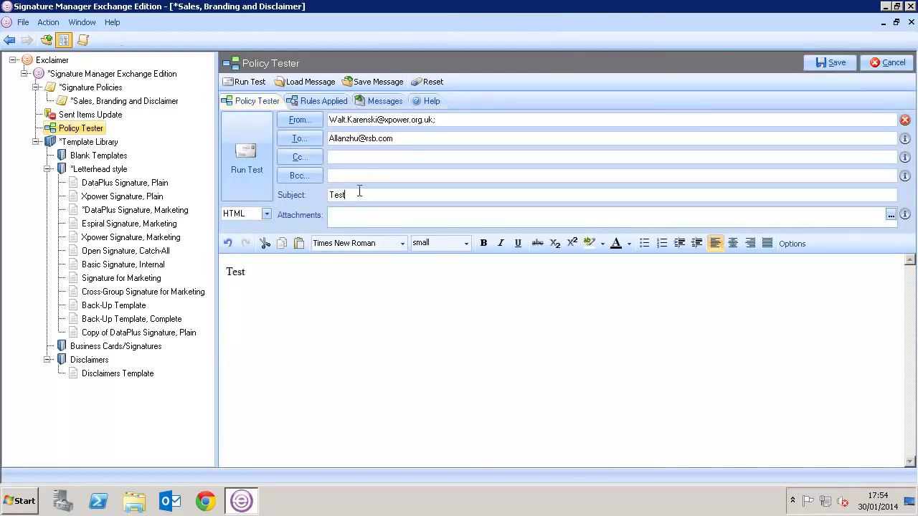
- Rerun the test with subject 'Monthly Newsletter' and preview the resulting message, left unsigned
drag(359, 192, 322, 194)
text(Monthly Newsletter)
click(257, 155)
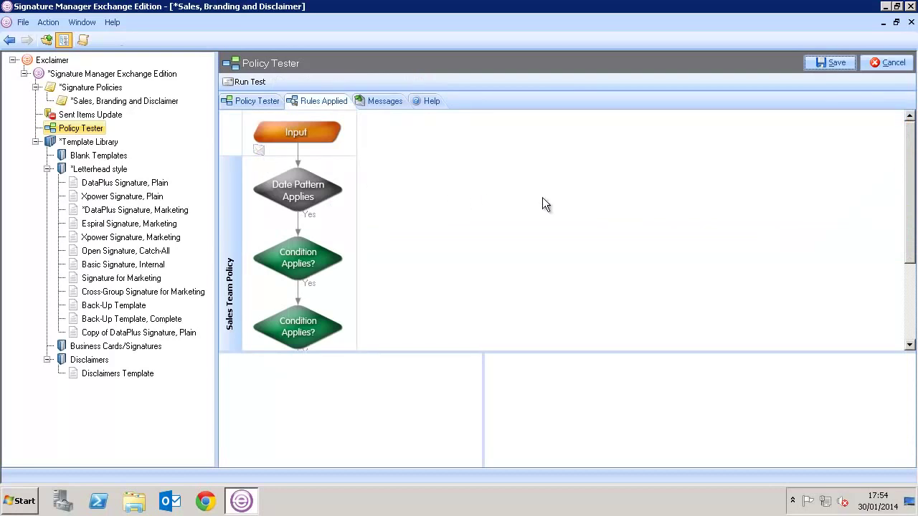
scroll(867, 175, down, 3)
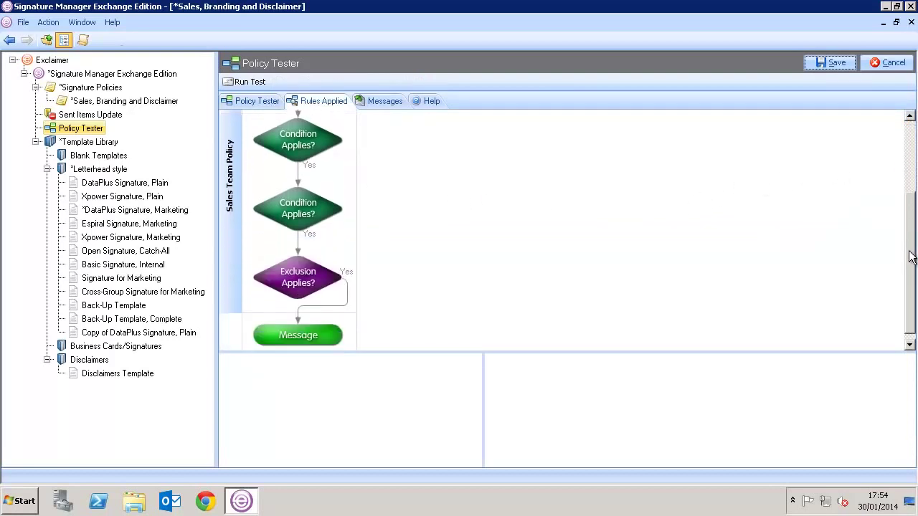
click(327, 328)
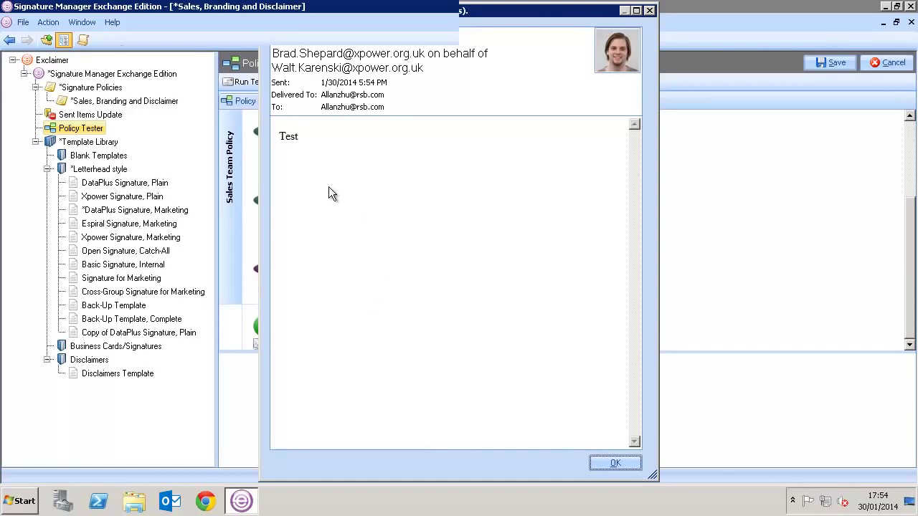
click(609, 464)
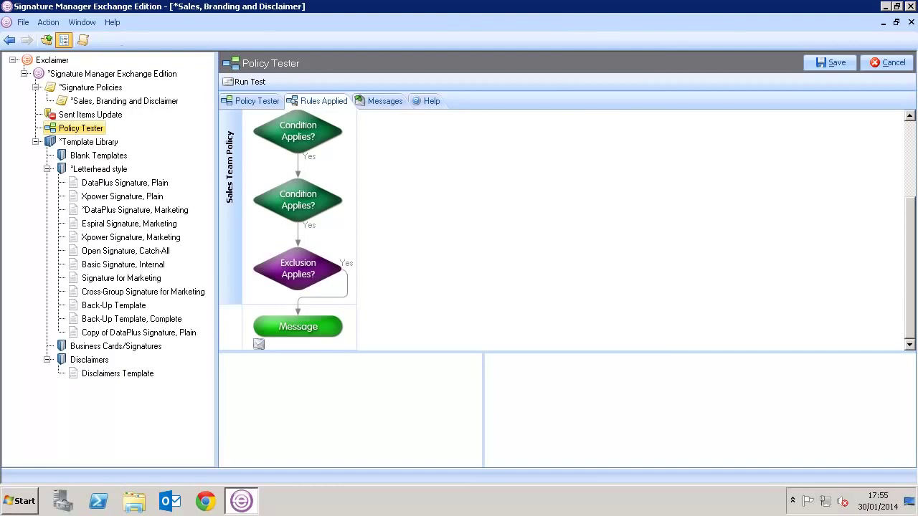
- Tick 'Enable Sent Items update' in the Sent Items Update settings
click(61, 114)
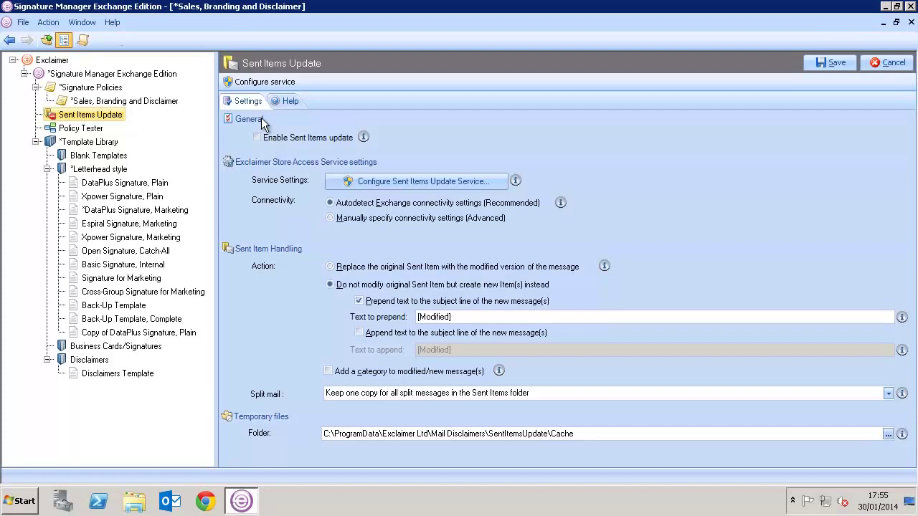
click(257, 137)
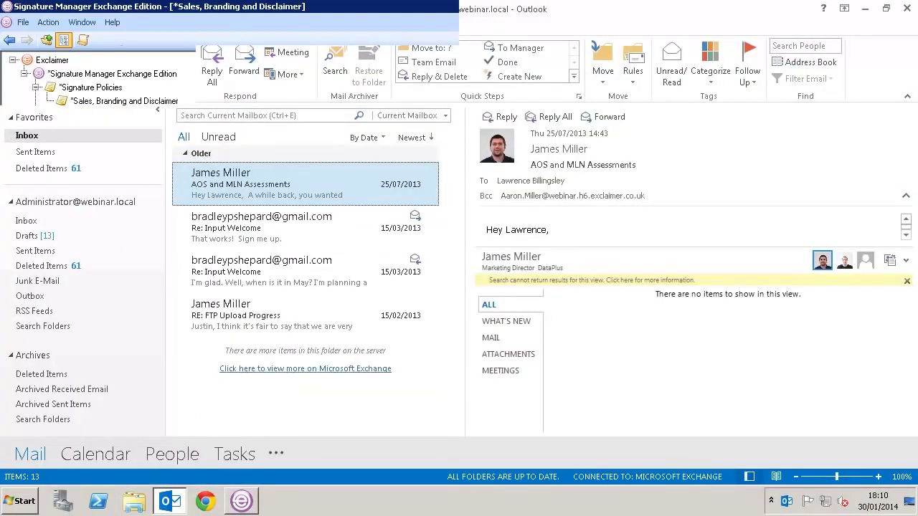
- Send a new email with subject and body 'Test' to an external contact
key(ctrl+n)
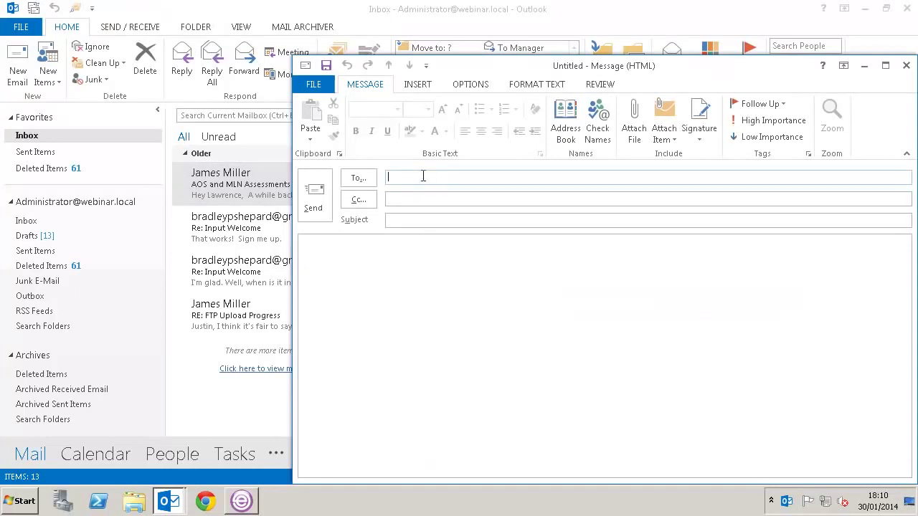
text(brad)
key(Tab)
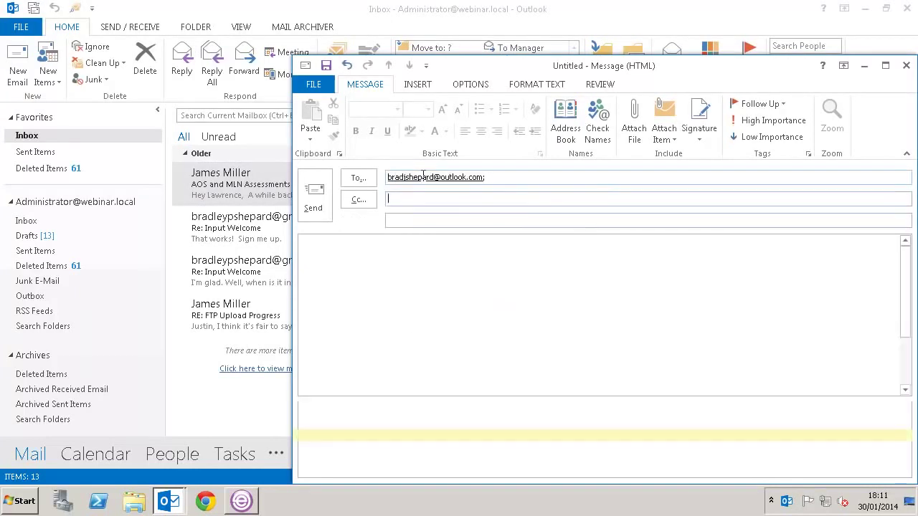
key(Tab)
text(Test)
key(Tab)
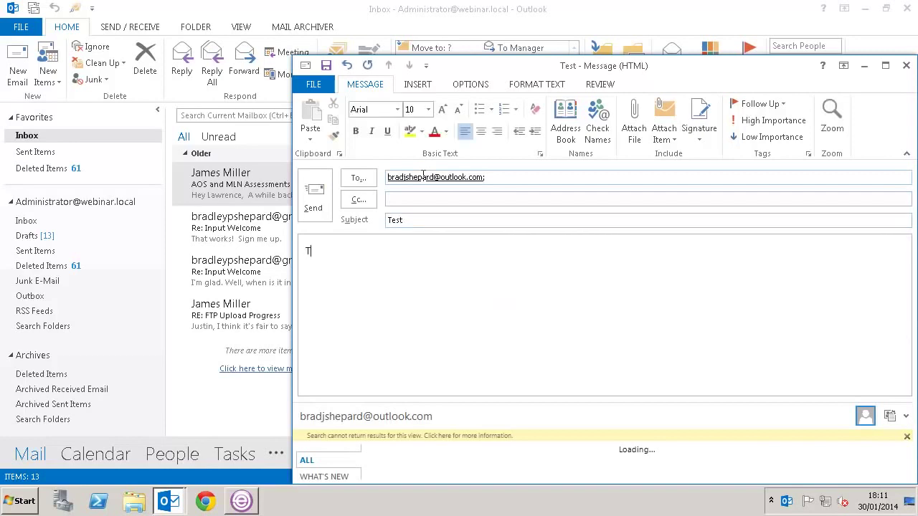
text(Test)
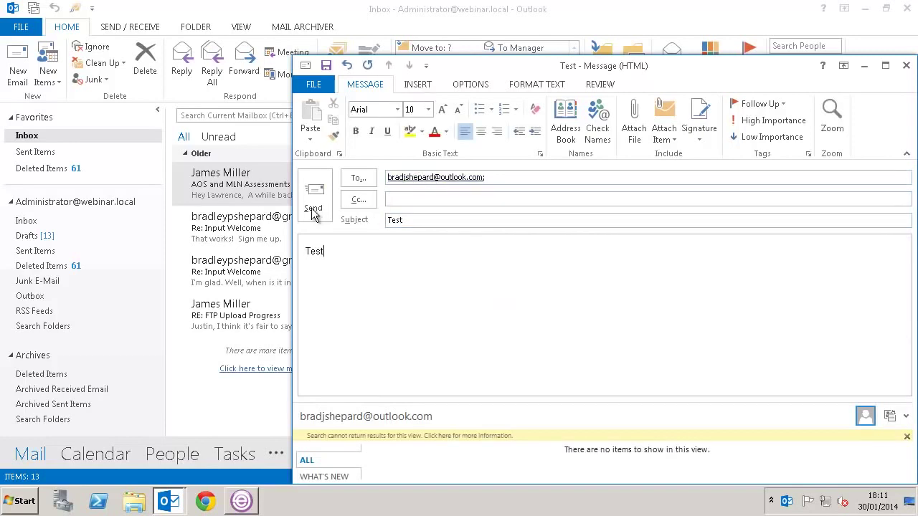
click(313, 212)
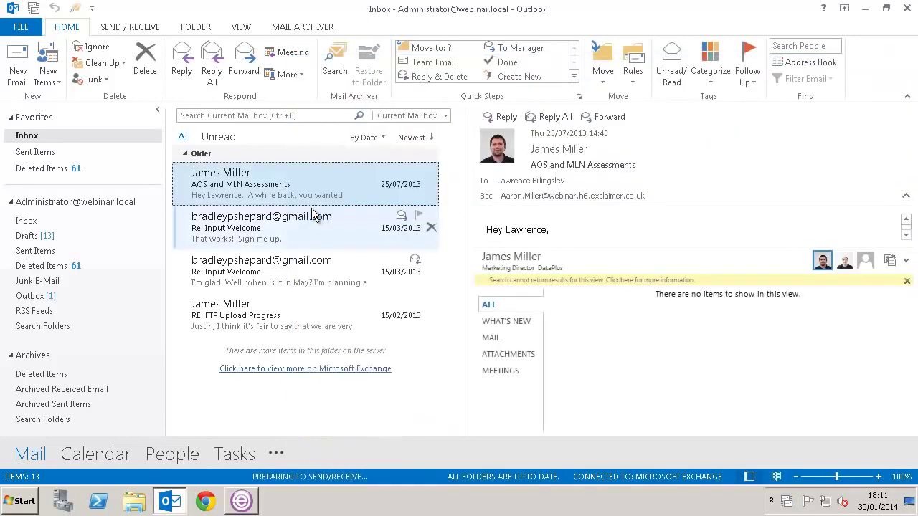
- Open the sent 'Test' message from Sent Items to view its signature
click(28, 221)
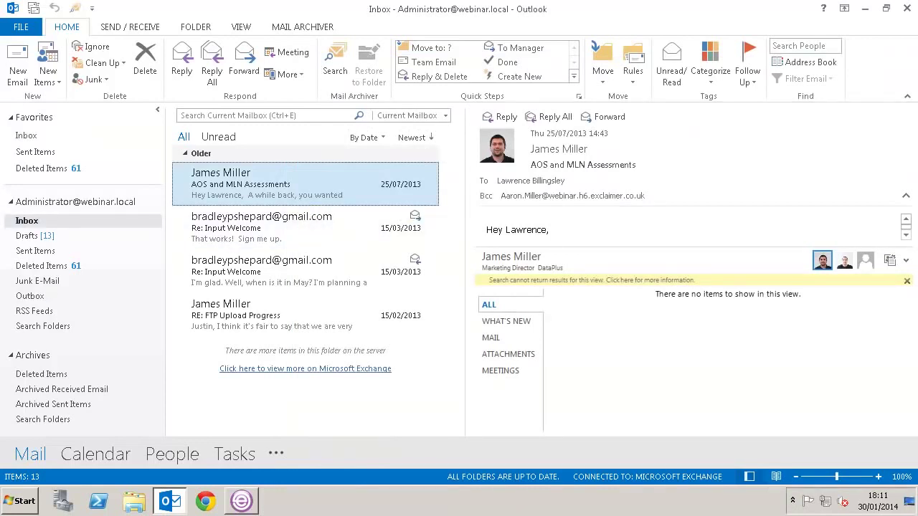
click(40, 252)
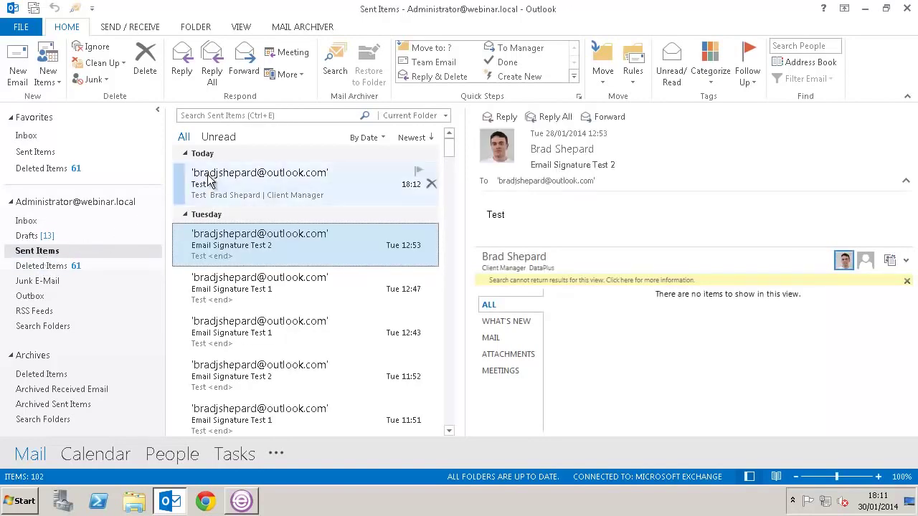
double_click(371, 188)
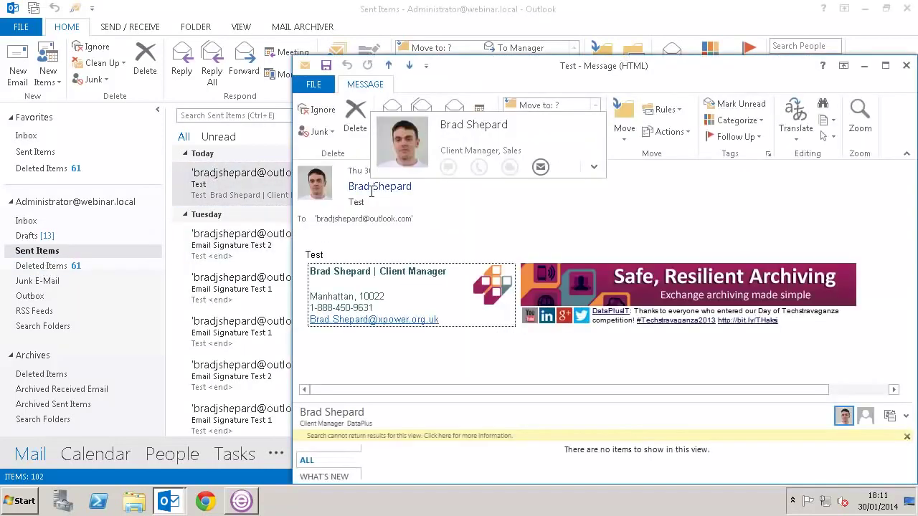